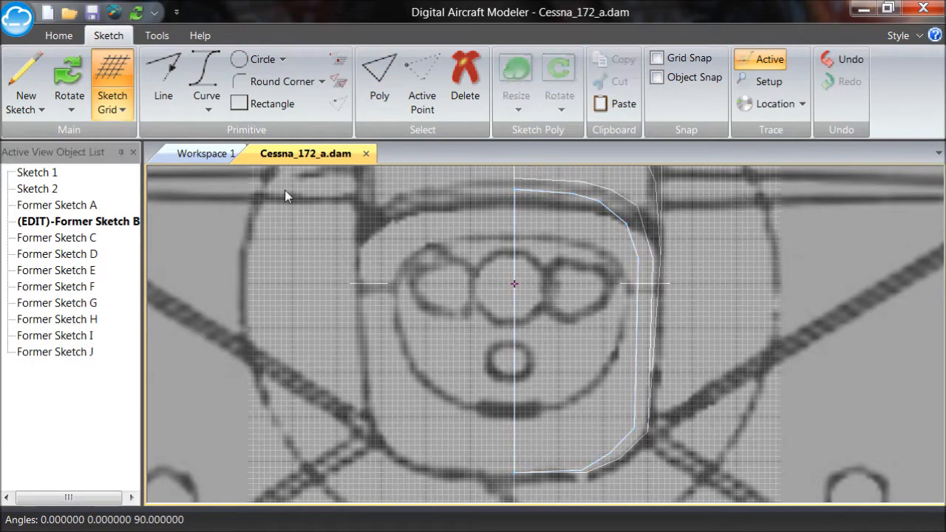
Enable grid snap and lower the upper centreline point of Former Sketch B onto the fuselage side-view outline
scroll(385, 274, down, 3)
click(68, 77)
mouse_move(367, 274)
mouse_down()
mouse_move(737, 353)
mouse_move(755, 323)
mouse_up()
drag(521, 278, 521, 277)
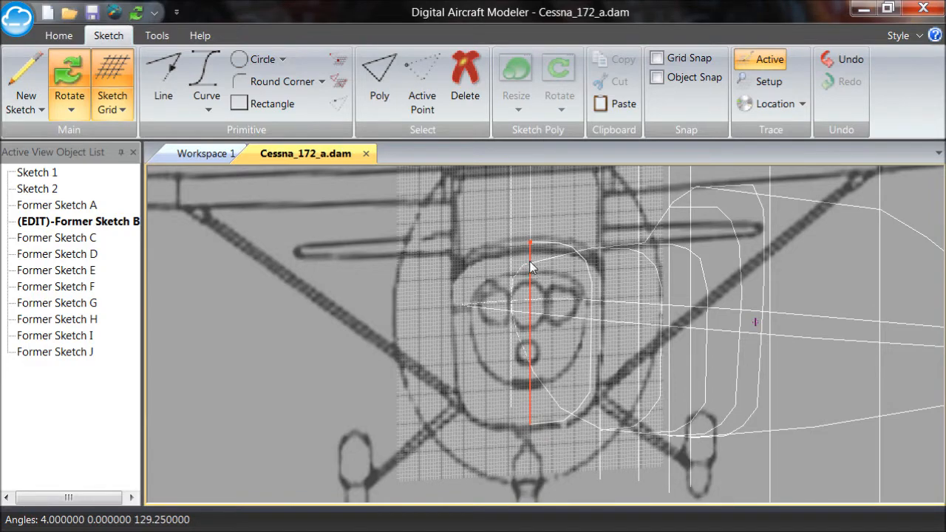
scroll(472, 267, up, 3)
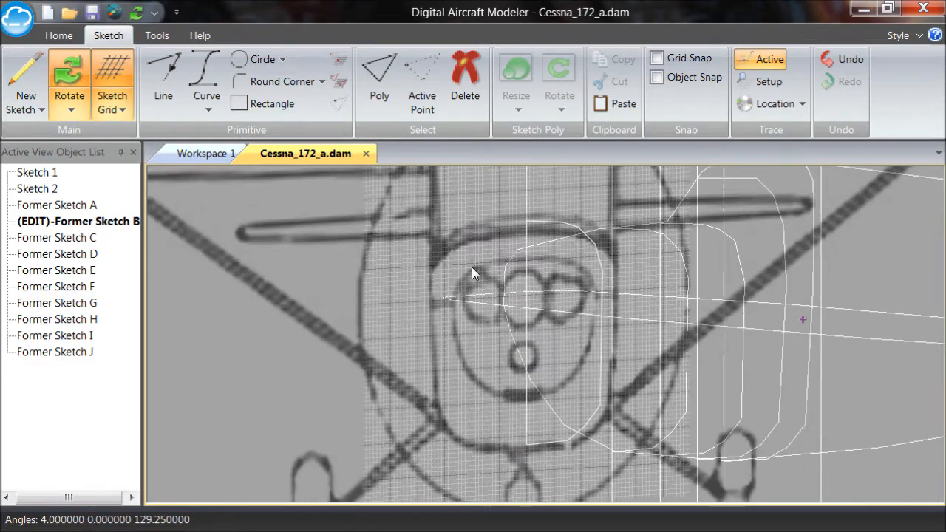
click(69, 82)
click(665, 59)
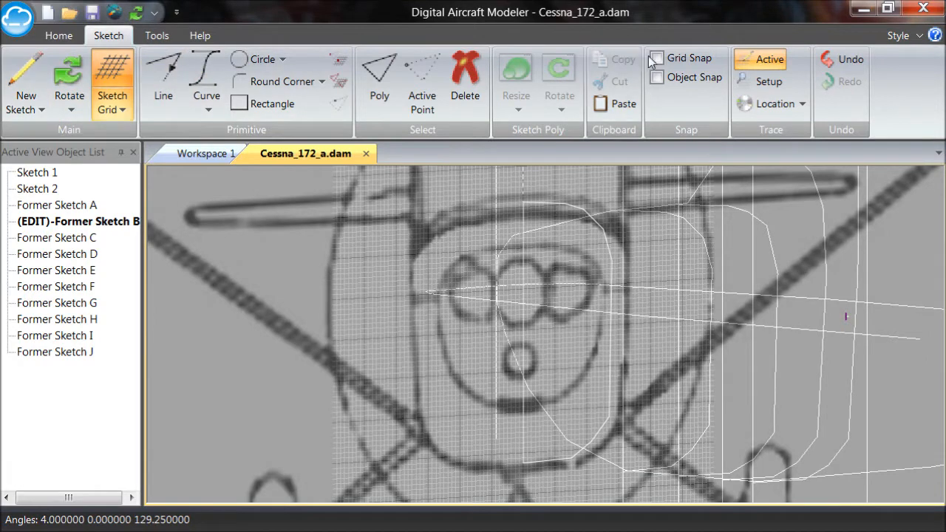
click(520, 204)
drag(541, 265, 541, 280)
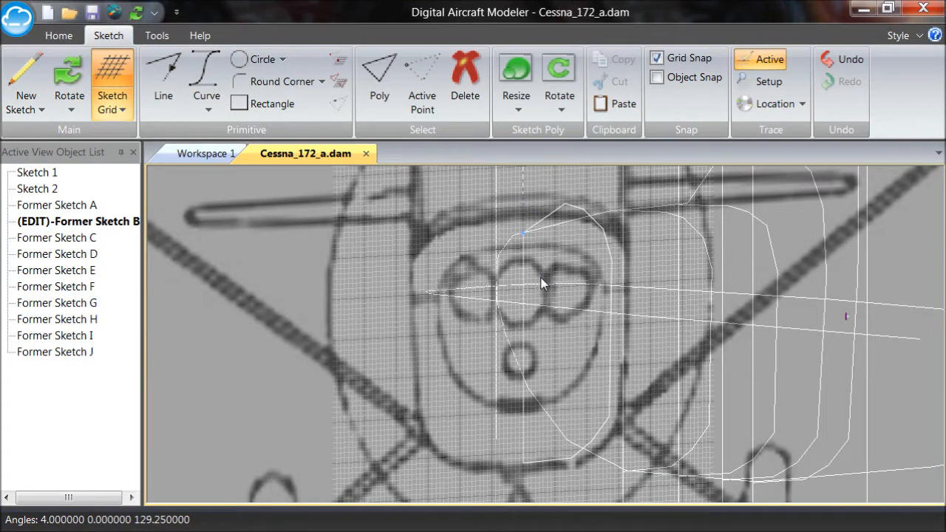
Raise the lower centreline point of Former Sketch B onto the fuselage side-view outline
click(524, 464)
drag(546, 440, 542, 372)
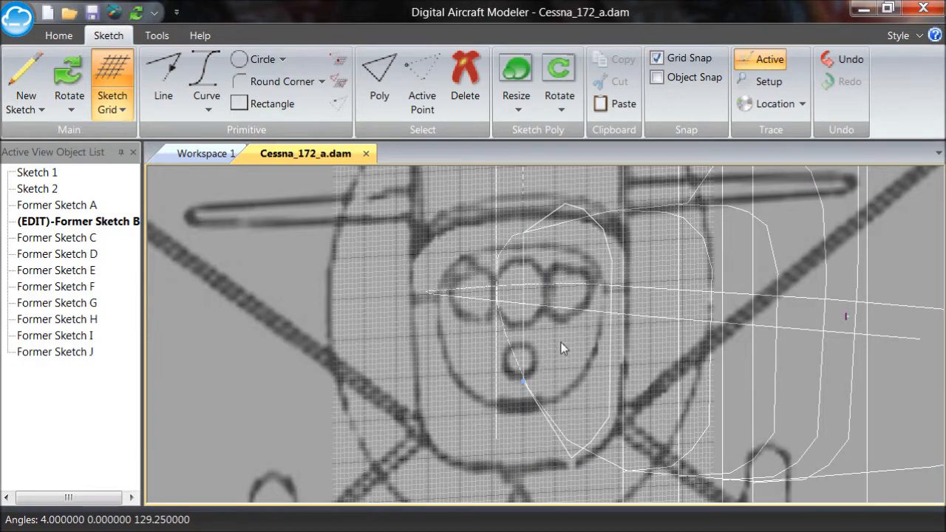
click(561, 342)
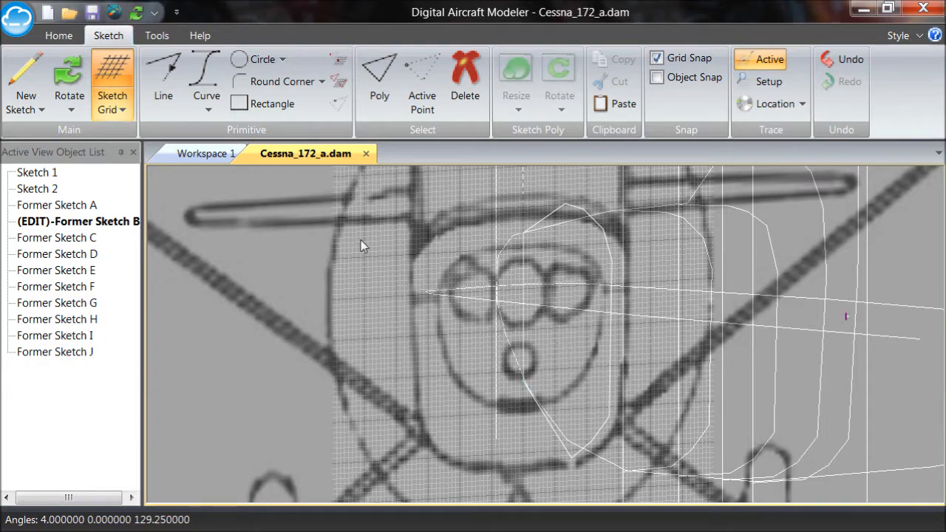
Turn off grid snap and move Former Sketch B's upper side point inward to match the fuselage top-view outline
click(69, 74)
mouse_move(494, 216)
mouse_down()
mouse_move(683, 481)
mouse_move(624, 531)
mouse_move(630, 512)
mouse_move(628, 531)
mouse_up()
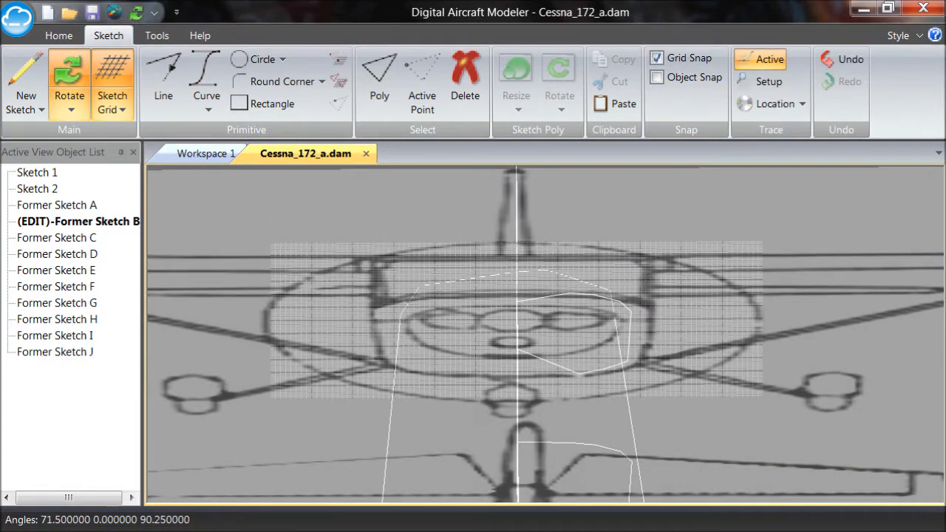
click(69, 81)
click(657, 58)
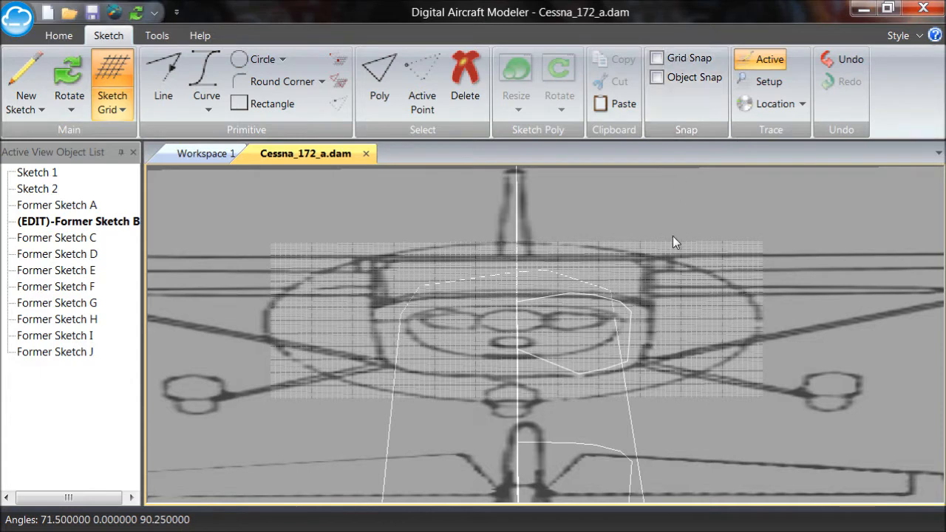
click(635, 319)
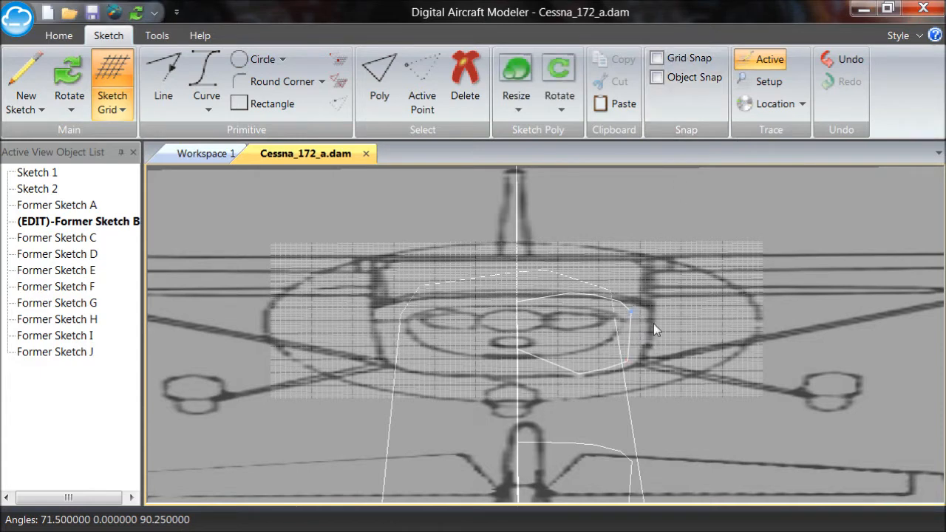
drag(672, 326, 650, 327)
In the front view, reshape the upper points of Former Sketch B into a smooth curve between the centreline and side points
click(78, 109)
click(84, 132)
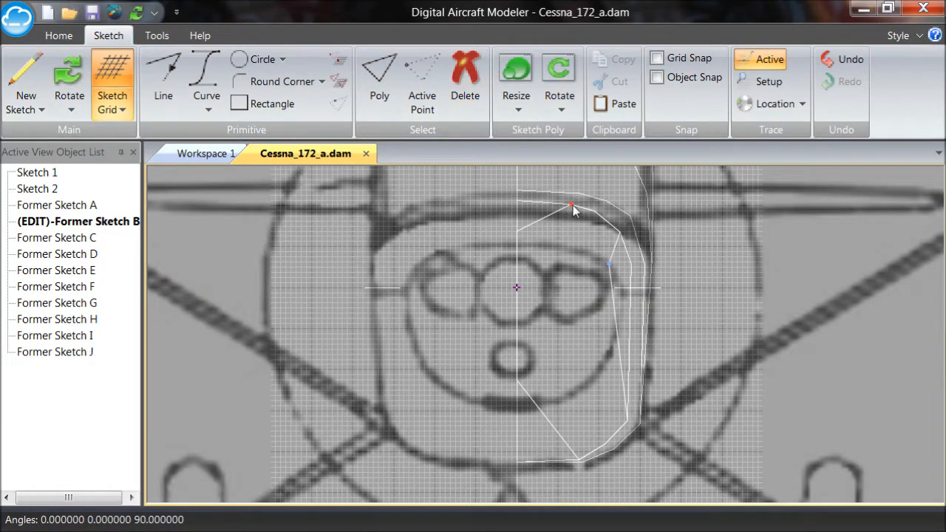
drag(576, 233, 566, 251)
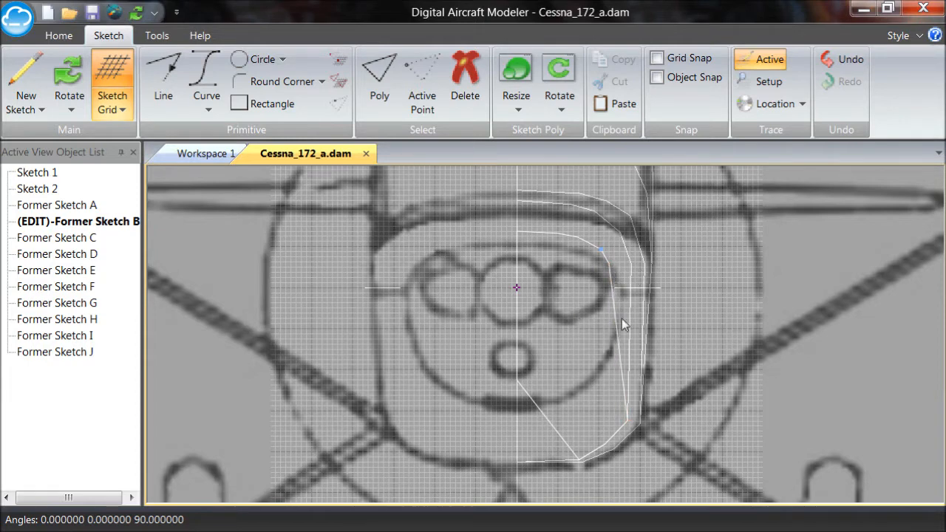
Reshape the lower side and bottom points of Former Sketch B into a rounded lower corner ending at the raised centreline point
mouse_move(669, 447)
mouse_down()
mouse_move(647, 436)
mouse_move(650, 389)
mouse_up()
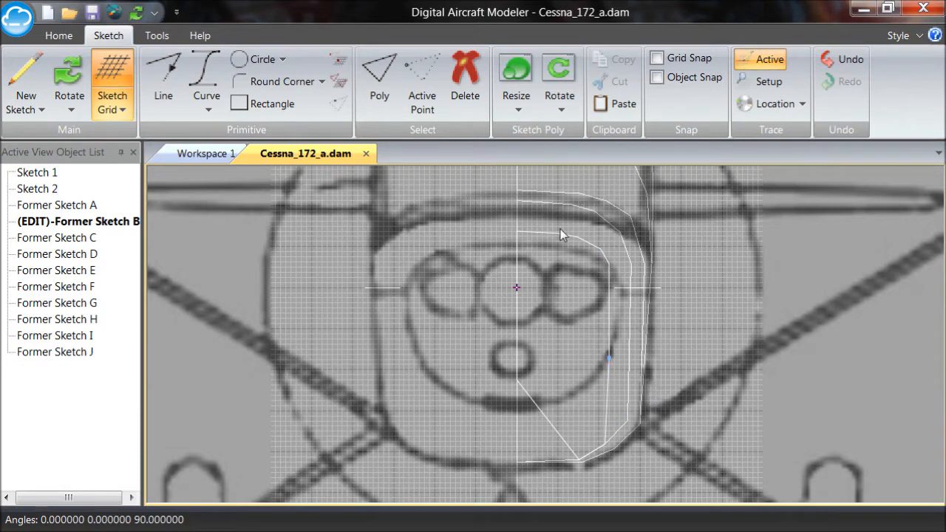
mouse_move(607, 360)
mouse_down()
mouse_move(606, 448)
mouse_move(621, 419)
mouse_up()
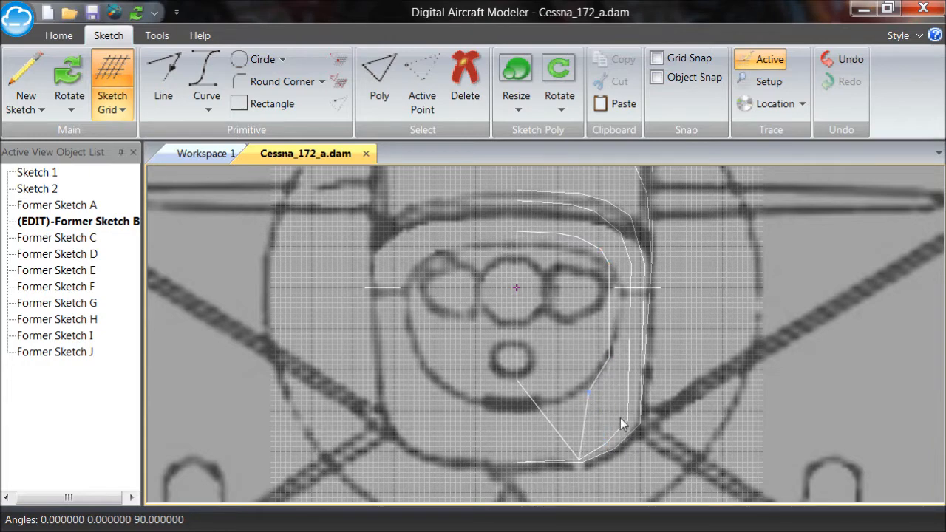
mouse_move(613, 474)
mouse_down()
mouse_move(594, 397)
mouse_move(601, 403)
mouse_up()
click(589, 393)
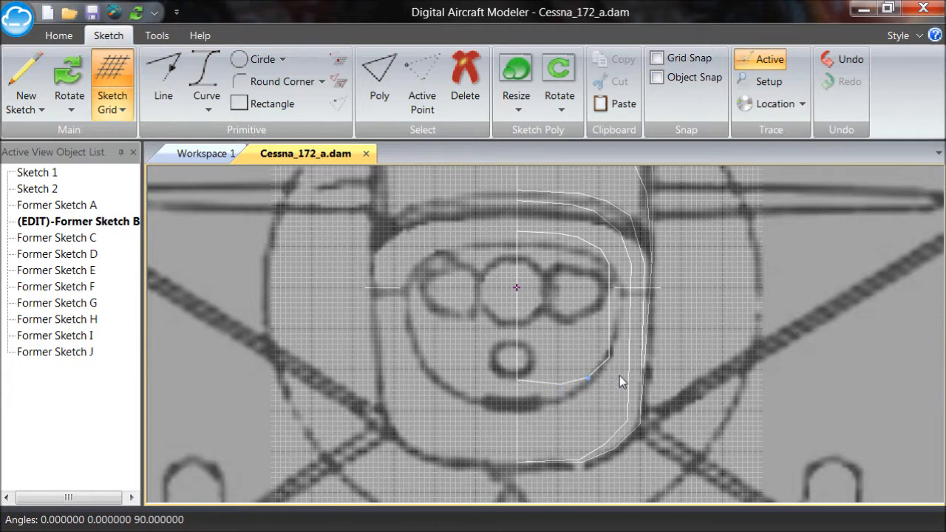
drag(618, 383, 579, 405)
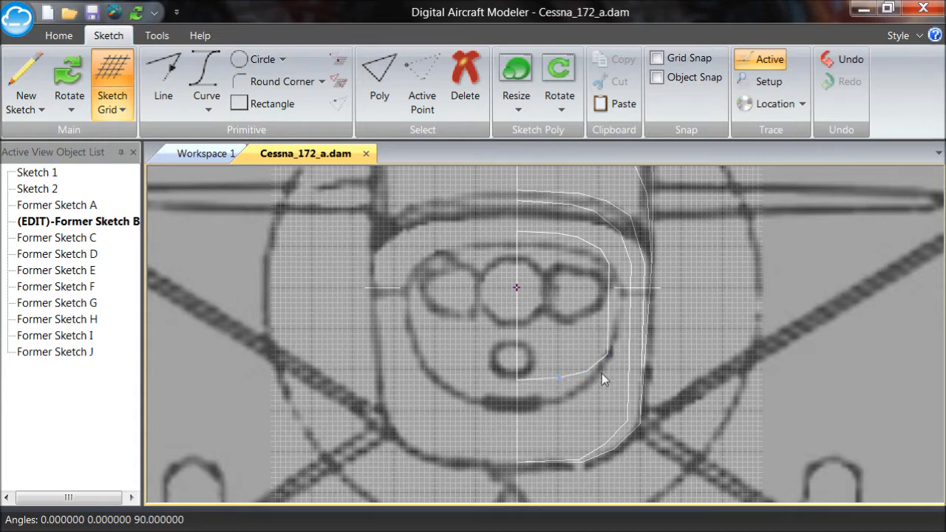
drag(620, 381, 619, 377)
Copy the reshaped half-outline polygon of Former Sketch B
click(380, 82)
click(516, 234)
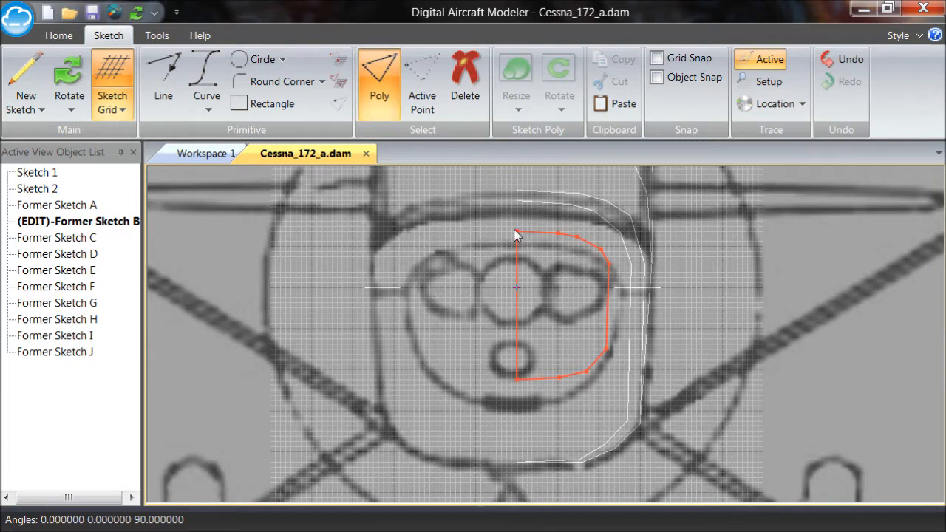
click(516, 234)
click(604, 61)
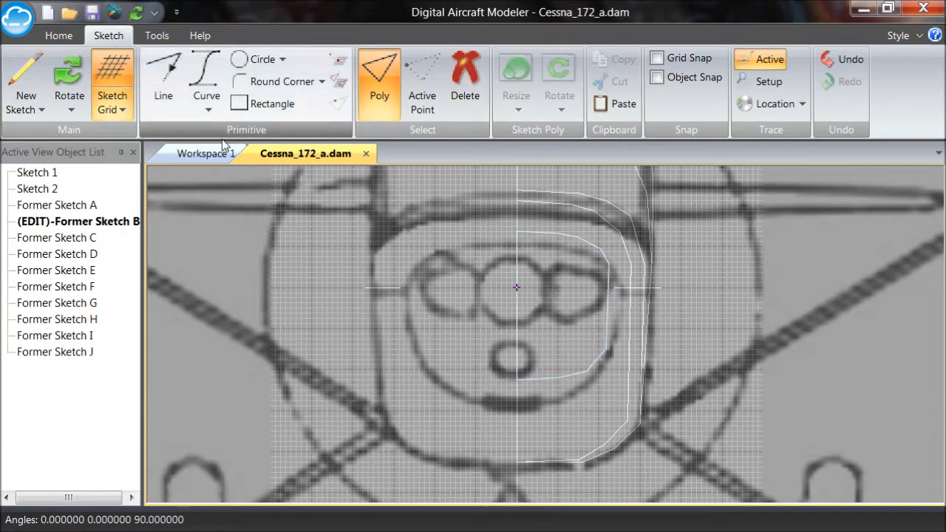
Open Former Sketch A for editing and paste the copied half-outline into it
right_click(84, 207)
mouse_move(139, 314)
click(318, 251)
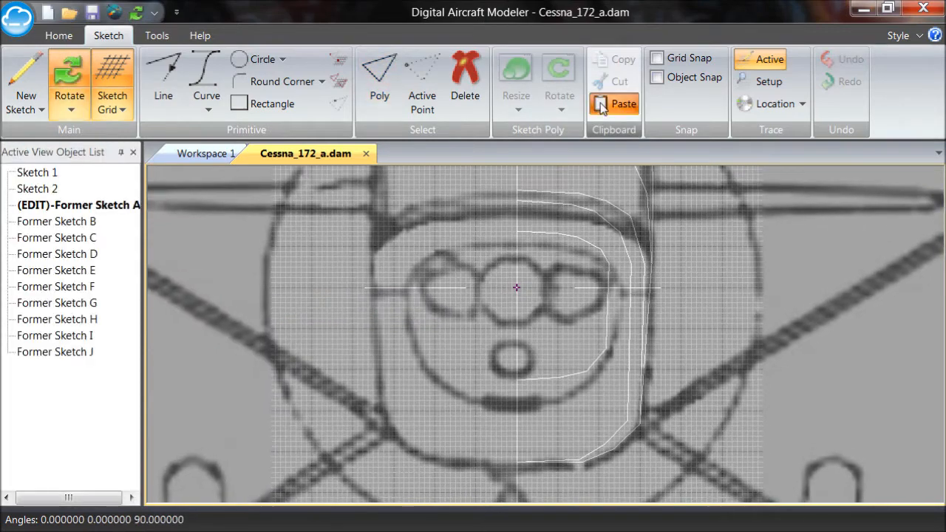
click(602, 105)
click(303, 248)
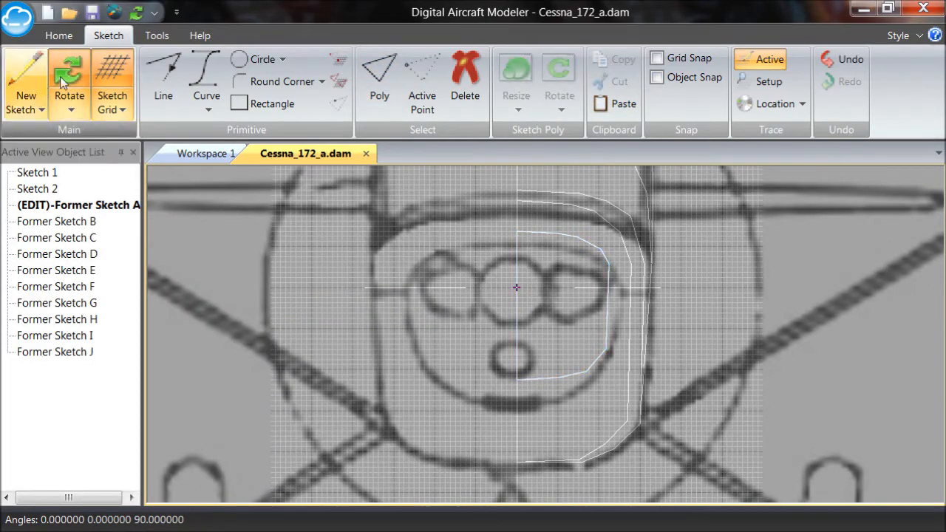
Rotate the view to compare with the fuselage top-view outline and move Former Sketch A's upper side point inward to meet it
mouse_move(388, 230)
mouse_down()
mouse_move(732, 410)
mouse_move(923, 354)
mouse_up()
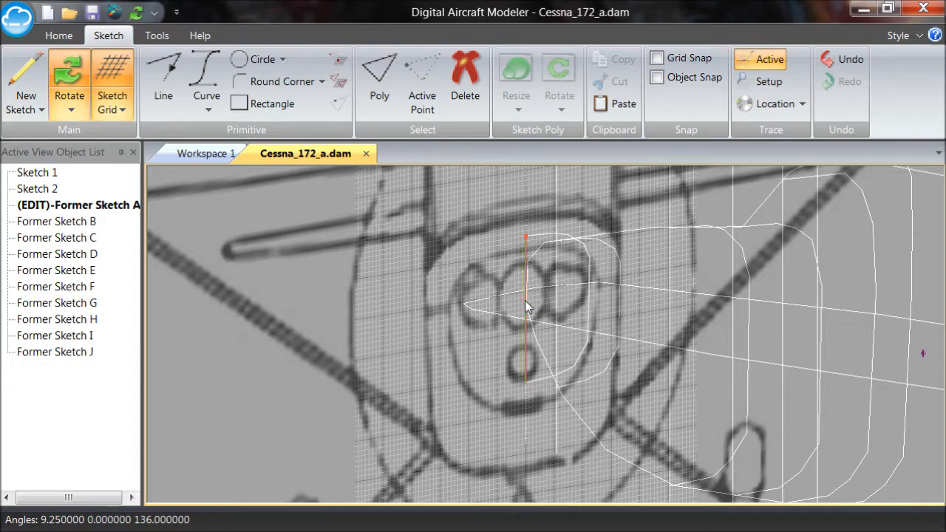
drag(558, 205, 450, 256)
mouse_move(869, 388)
mouse_down()
mouse_move(823, 430)
mouse_move(811, 502)
mouse_up()
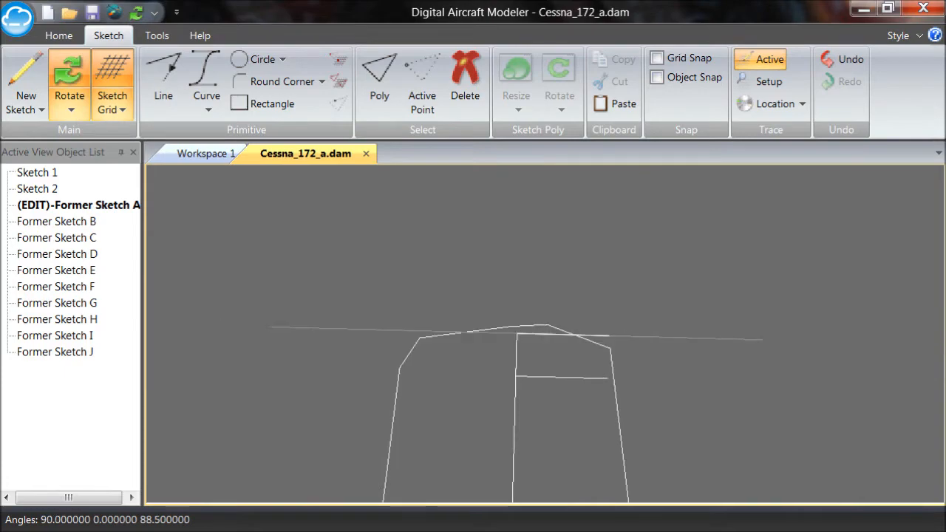
drag(811, 501, 816, 474)
drag(519, 354, 521, 311)
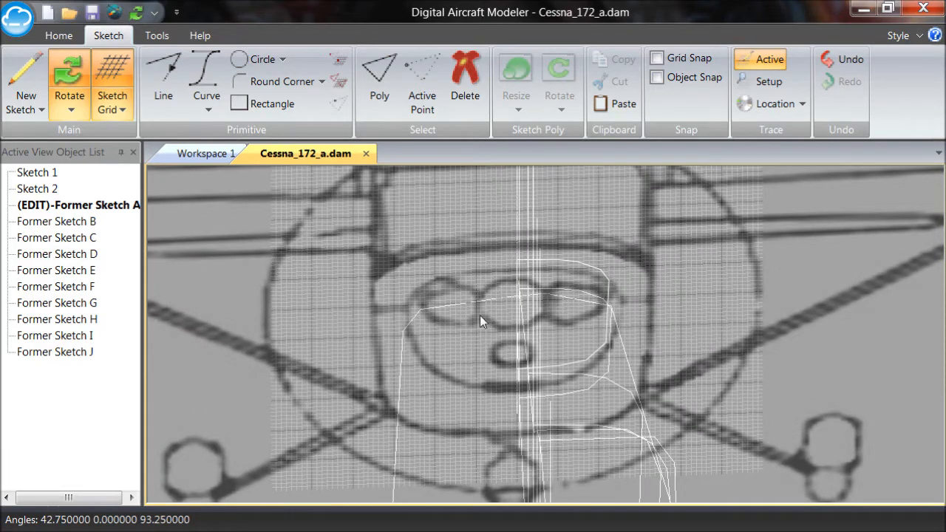
drag(496, 324, 494, 307)
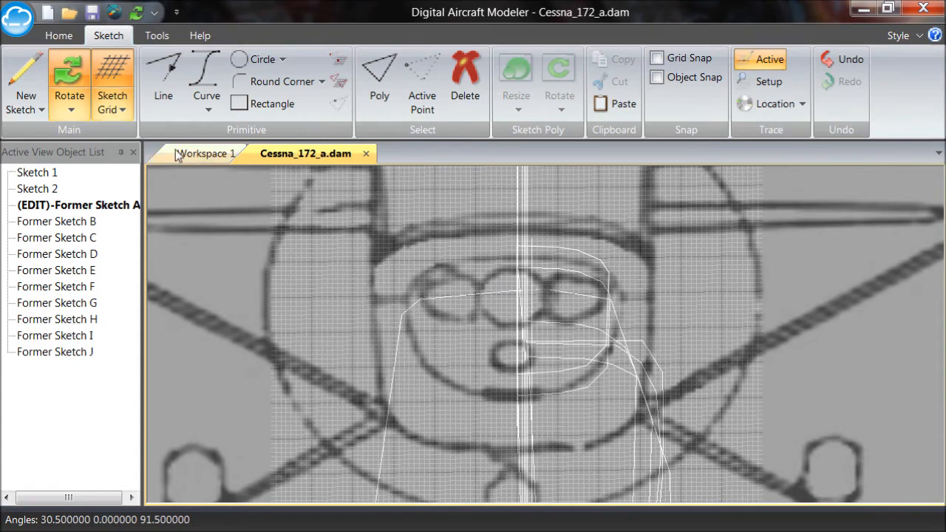
mouse_move(712, 301)
mouse_down()
mouse_move(712, 264)
mouse_move(711, 273)
mouse_up()
mouse_move(521, 399)
mouse_down()
mouse_move(522, 385)
mouse_move(519, 464)
mouse_up()
click(70, 81)
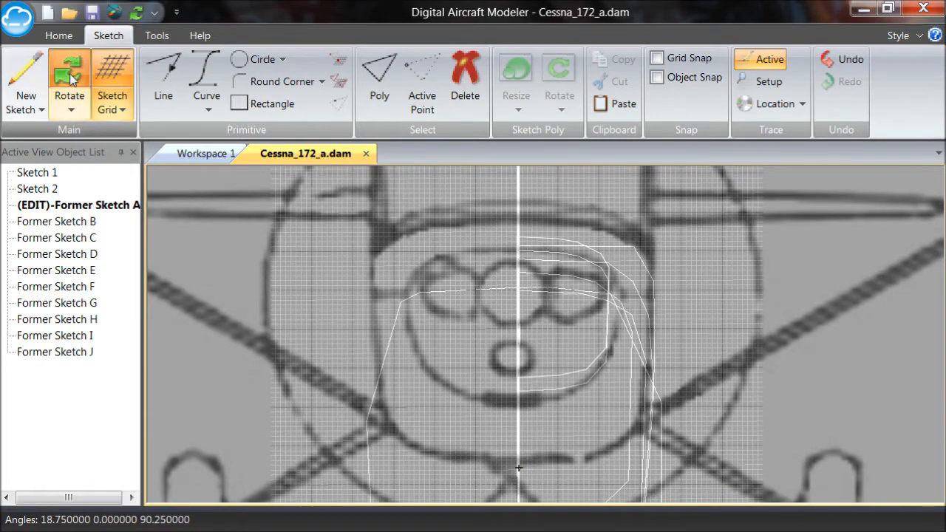
click(609, 271)
drag(712, 297, 708, 297)
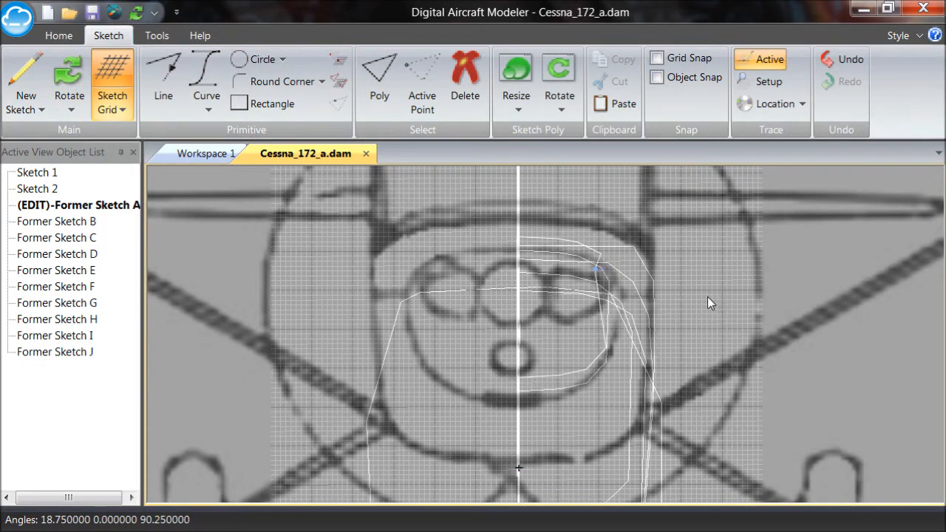
click(236, 213)
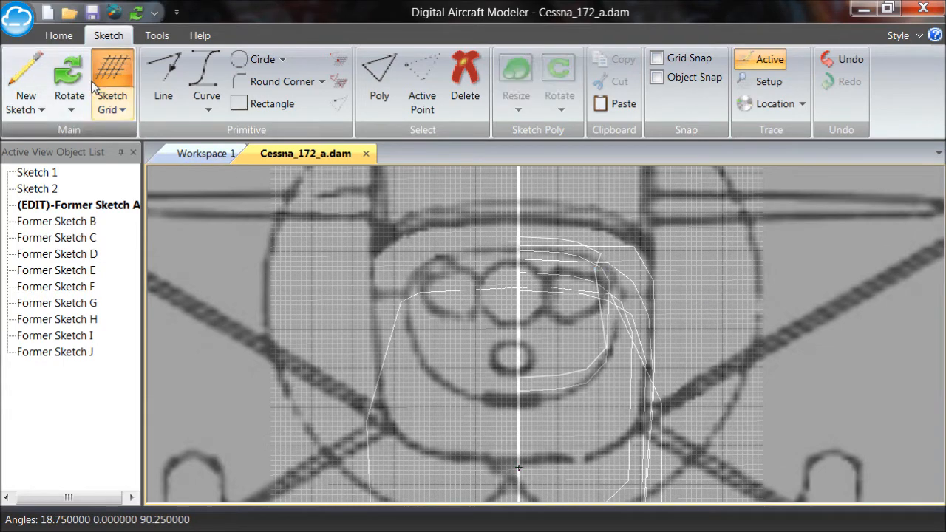
Enable grid snap and move Former Sketch A's upper and lower centreline points onto the fuselage side-view outline
click(70, 111)
click(80, 133)
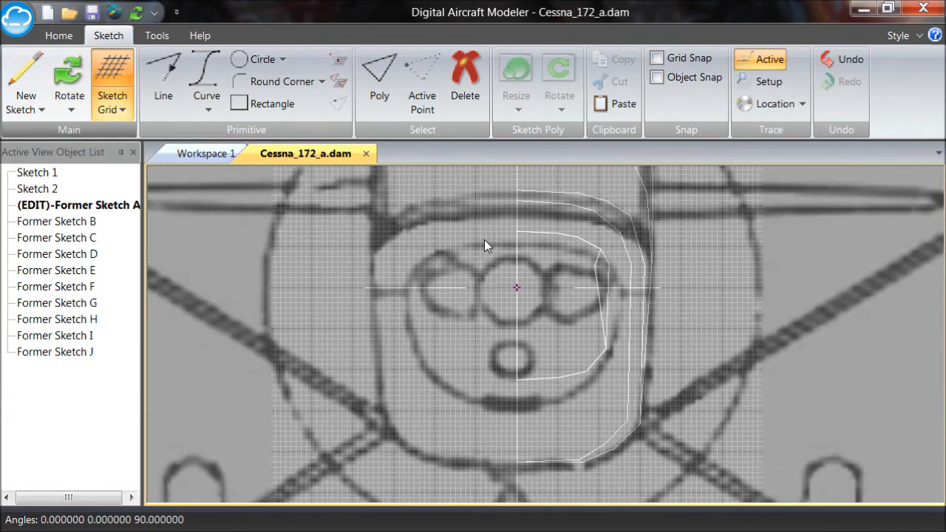
scroll(486, 240, down, 1)
scroll(485, 240, up, 2)
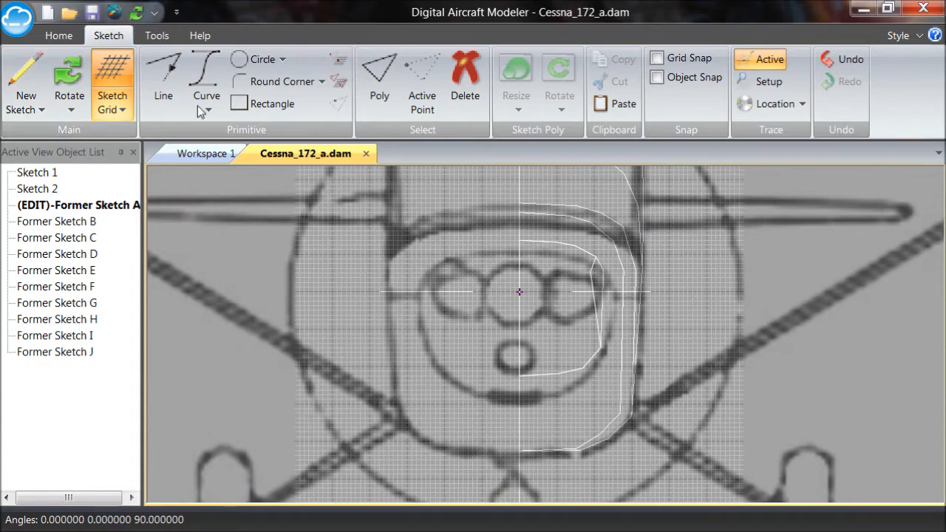
drag(389, 240, 474, 262)
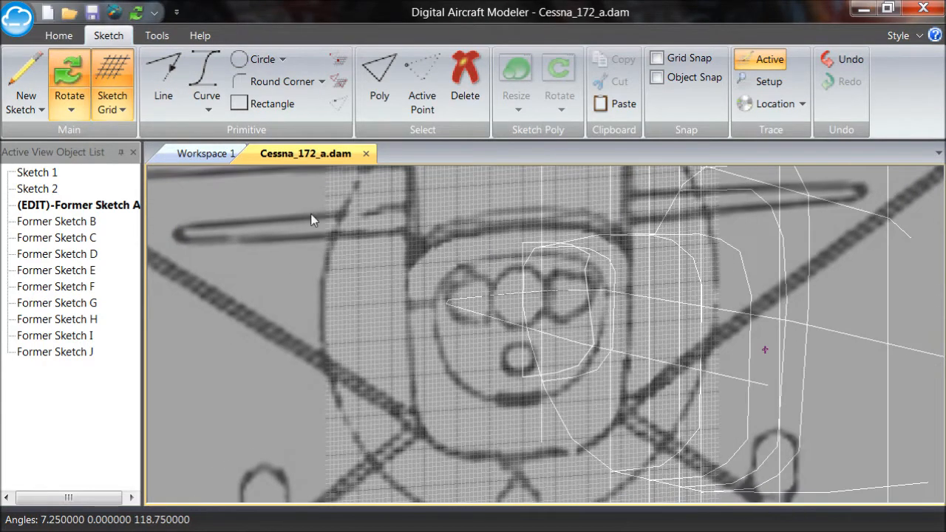
click(74, 83)
click(656, 57)
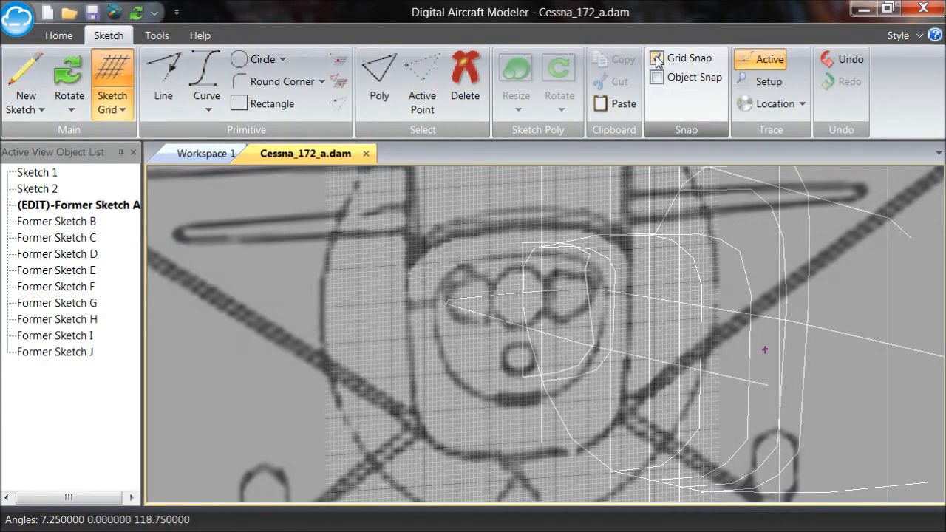
click(524, 245)
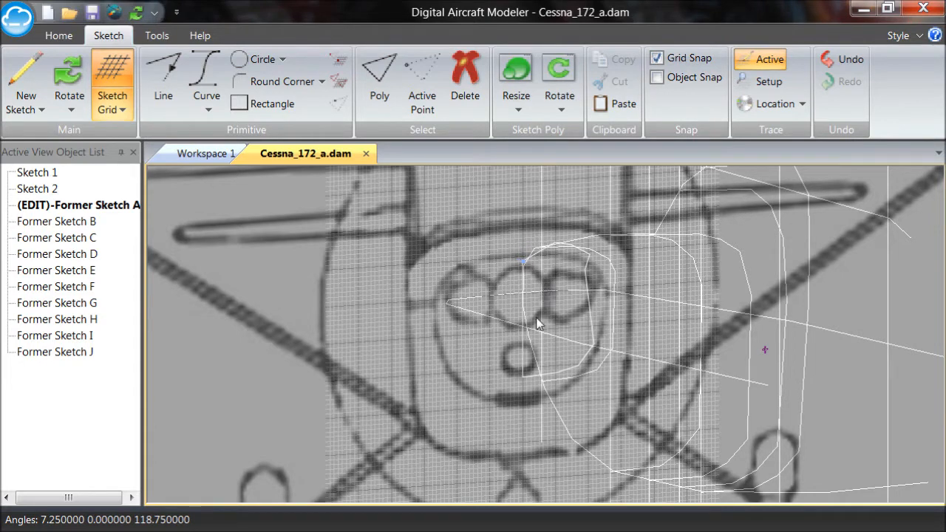
drag(529, 415, 530, 368)
In the front view with grid snap off, reshape Former Sketch A's remaining upper, side and lower points into a smaller rounded half-outline
click(69, 107)
click(103, 134)
click(656, 58)
scroll(580, 291, up, 3)
scroll(581, 290, up, 2)
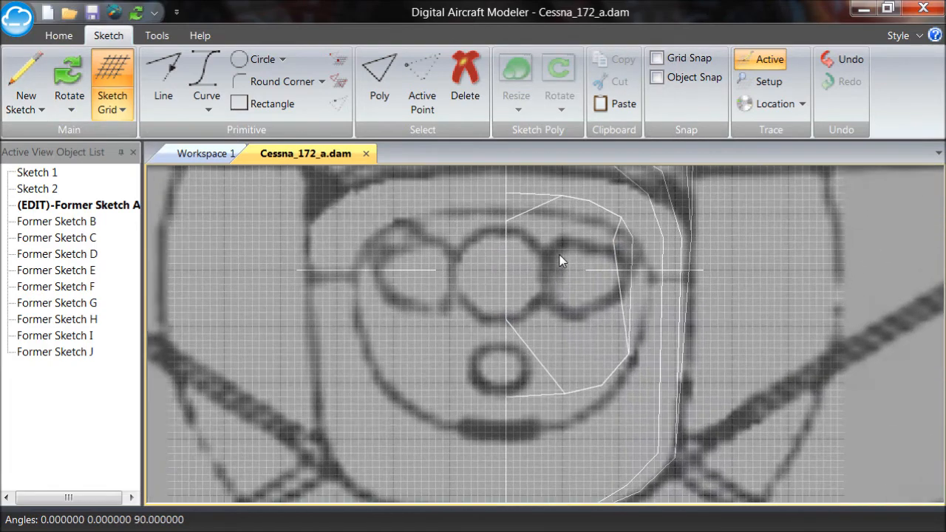
middle_drag(560, 257, 559, 284)
drag(566, 235, 556, 282)
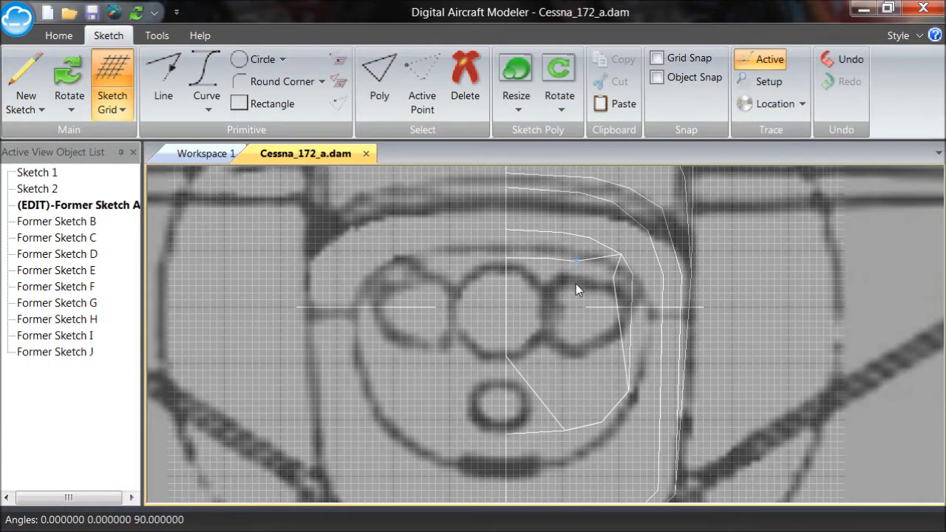
drag(626, 284, 614, 291)
drag(565, 427, 562, 382)
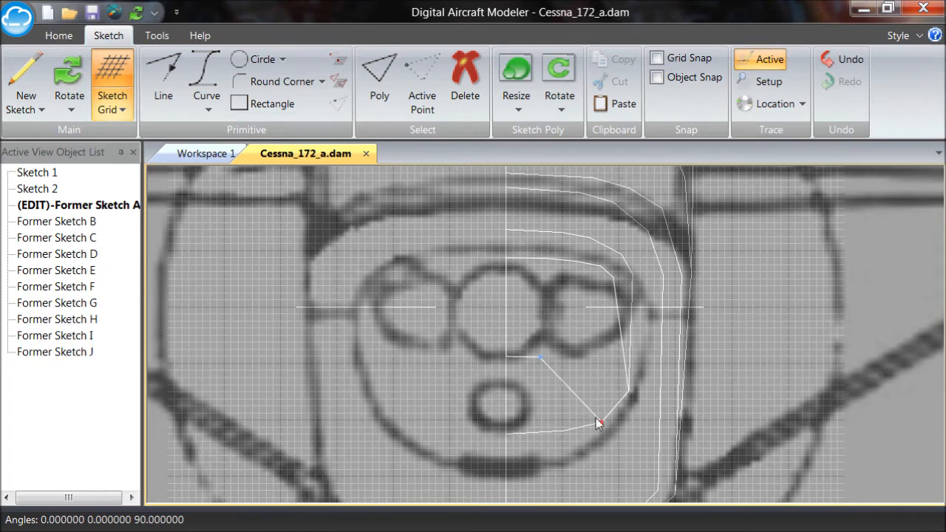
drag(617, 447, 631, 359)
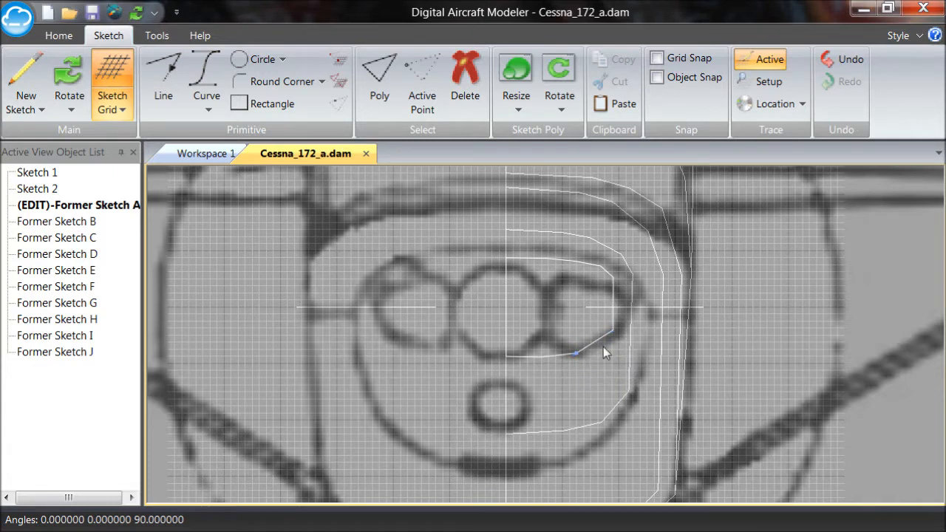
Rotate the view around the model to examine the front former sketches against the fuselage side-view and top-view outlines
click(567, 292)
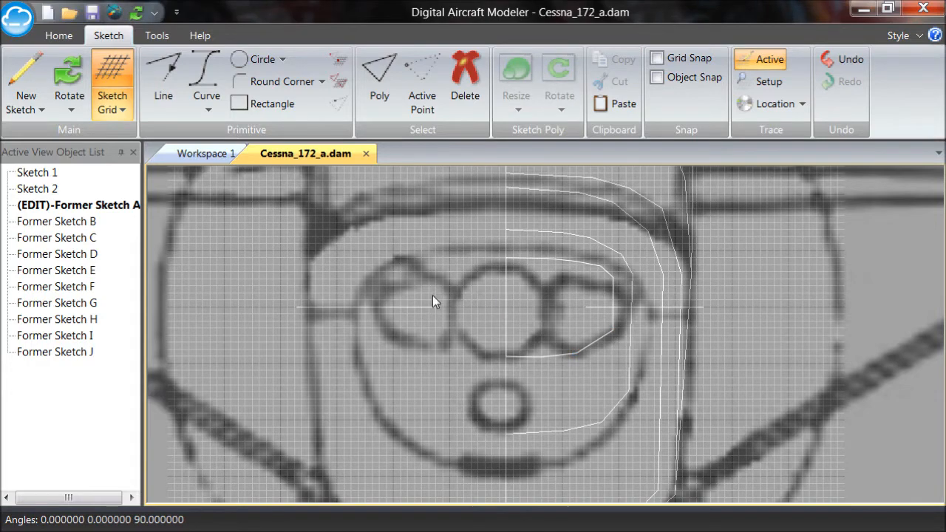
scroll(433, 299, down, 5)
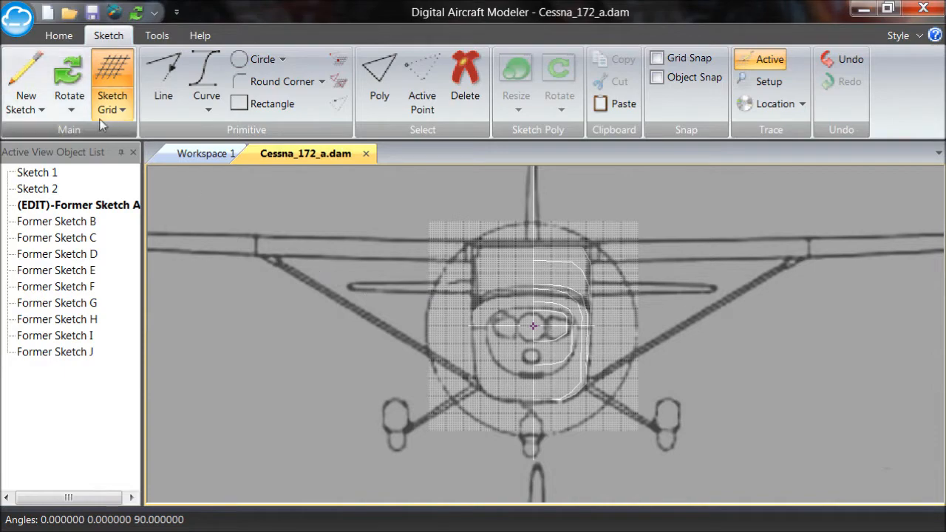
click(69, 78)
drag(384, 318, 525, 336)
drag(710, 344, 310, 329)
mouse_move(485, 297)
mouse_down()
mouse_move(528, 289)
mouse_move(529, 276)
mouse_move(557, 276)
mouse_move(484, 309)
mouse_up()
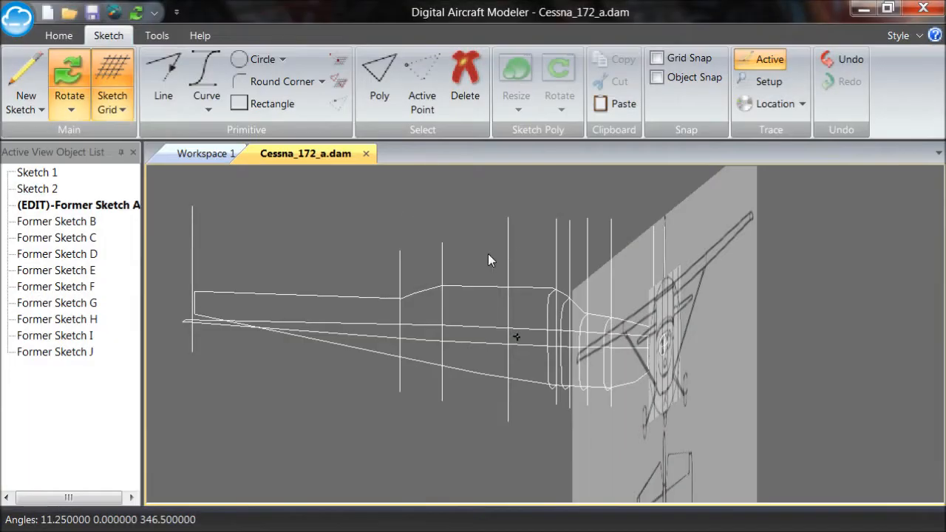
drag(490, 260, 491, 299)
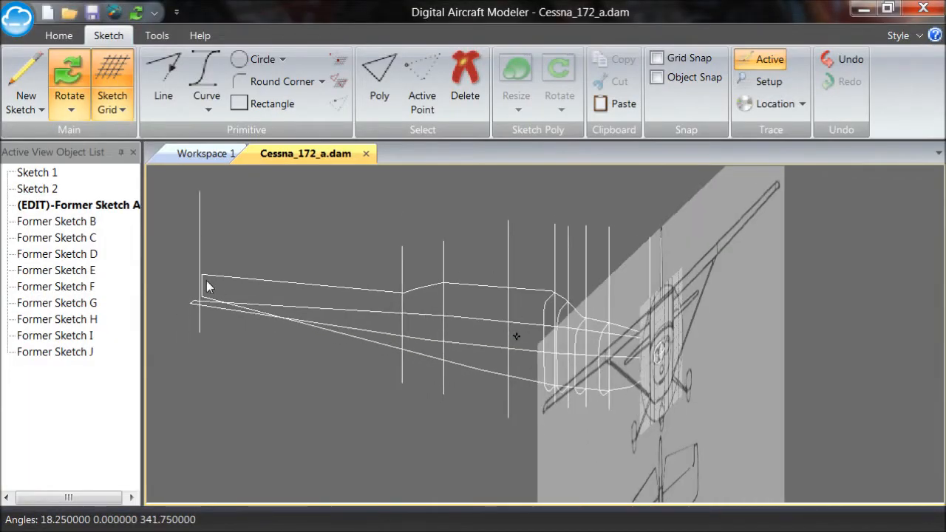
drag(517, 336, 524, 342)
mouse_move(445, 226)
mouse_down()
mouse_move(473, 211)
mouse_move(477, 233)
mouse_up()
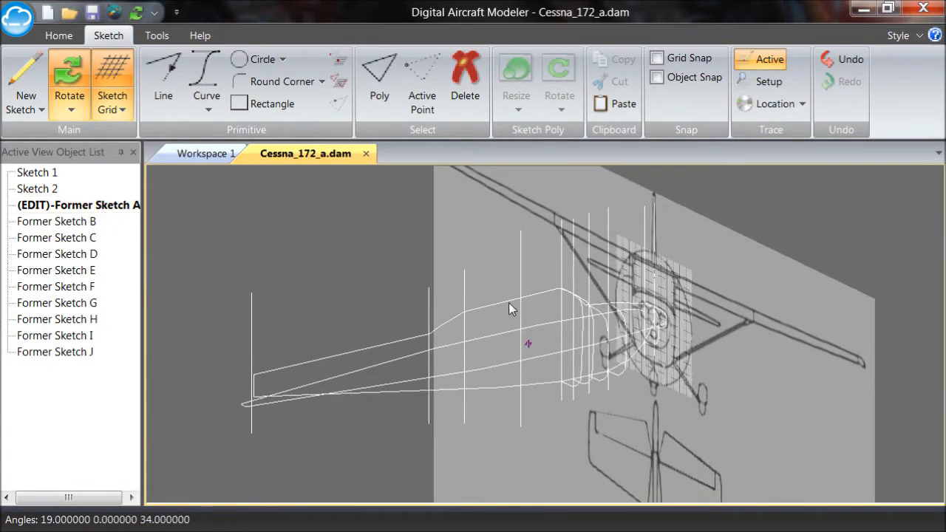
drag(532, 286, 540, 250)
scroll(562, 278, up, 6)
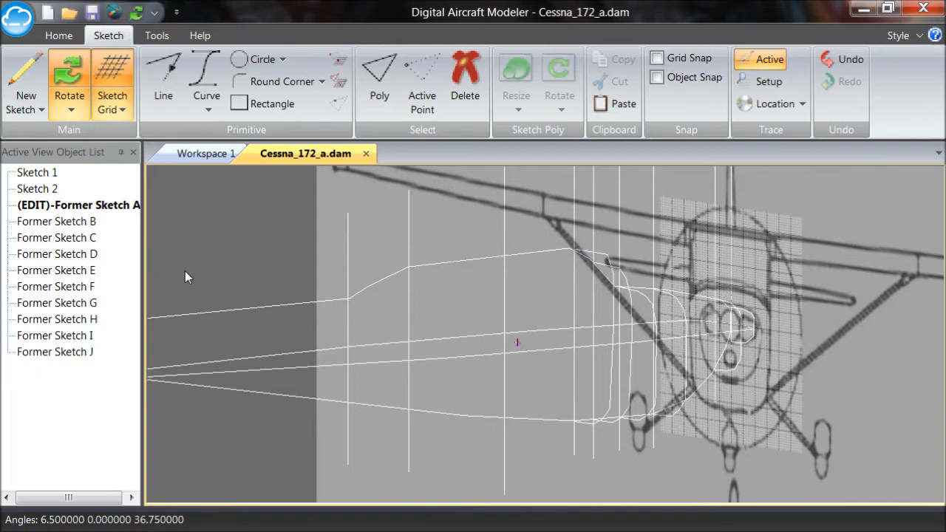
Open Former Sketch F for editing and copy its half-outline polygon
right_click(87, 289)
mouse_move(142, 314)
click(322, 313)
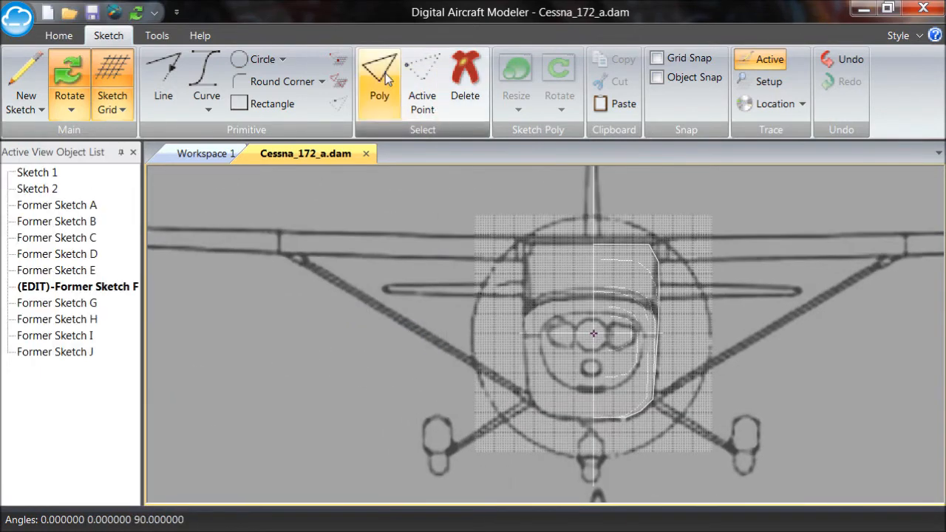
click(385, 78)
click(595, 253)
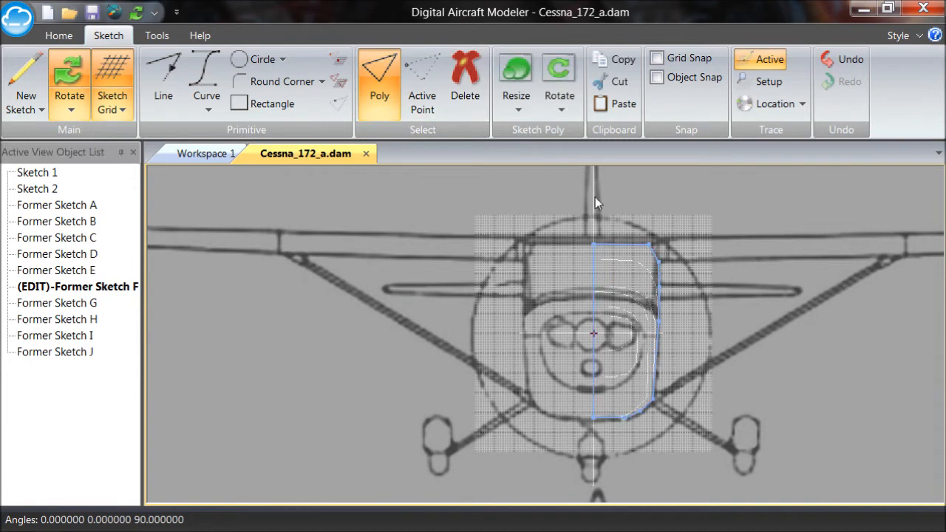
click(605, 65)
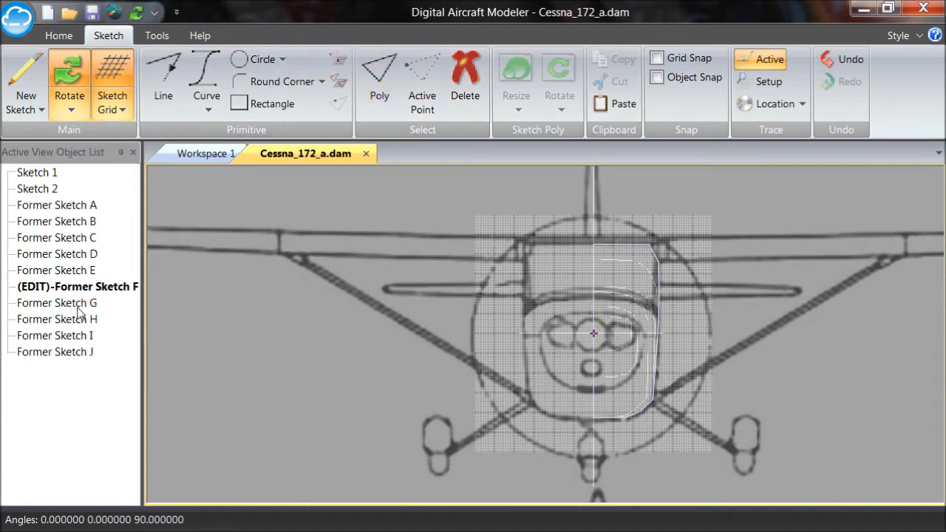
Open Former Sketch G for editing and paste the copied half-outline into it
right_click(78, 309)
mouse_move(156, 312)
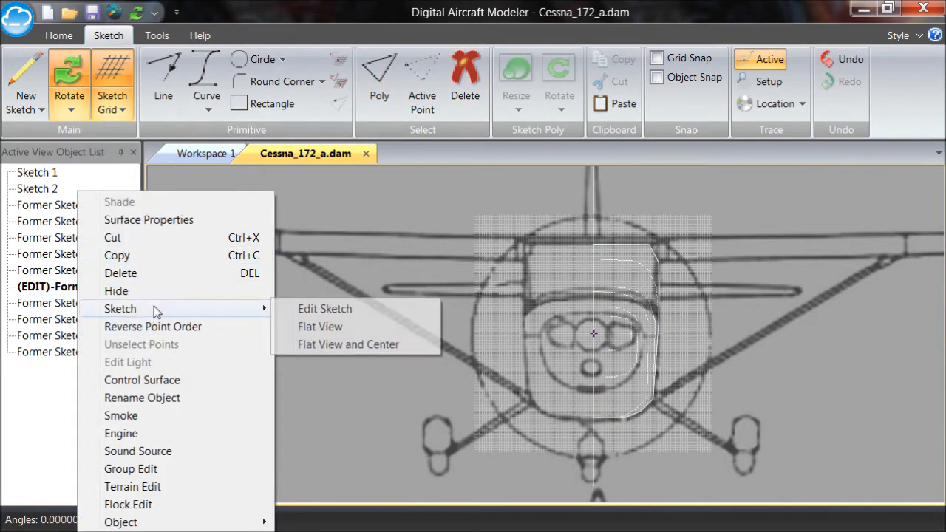
click(327, 310)
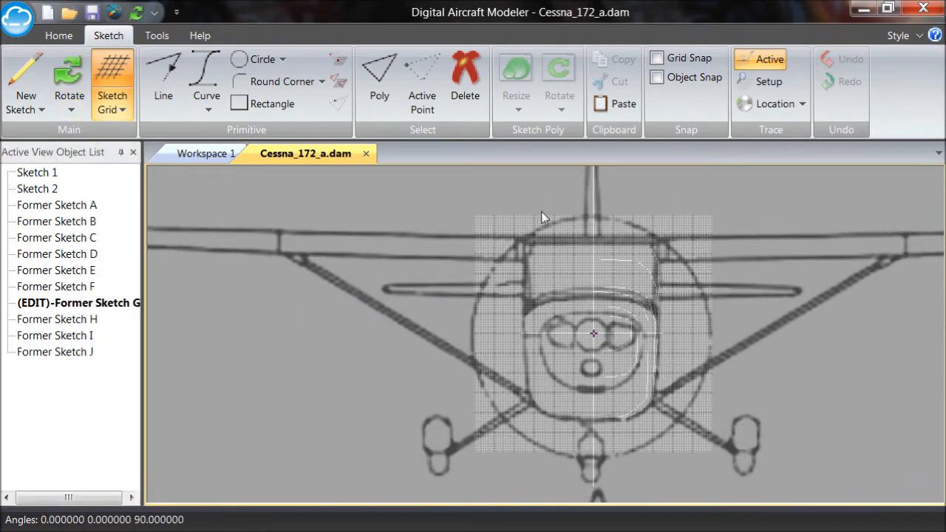
click(624, 103)
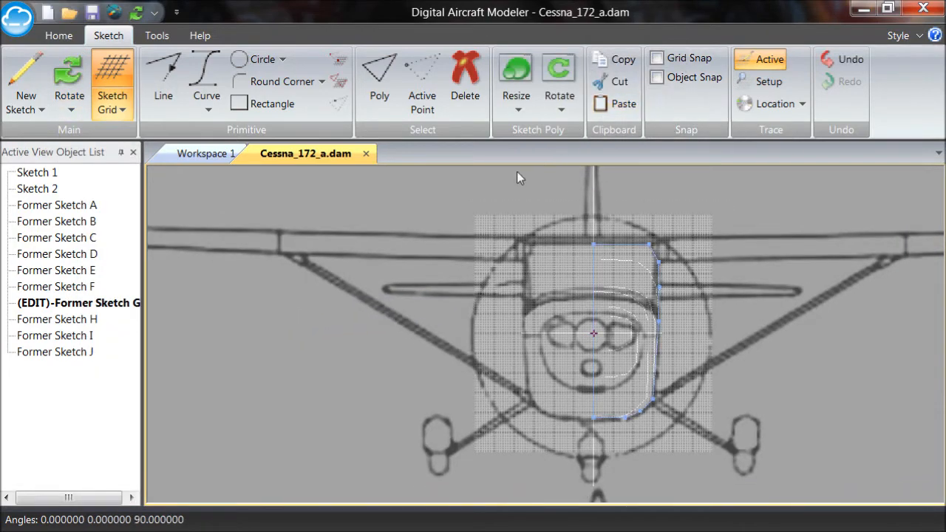
click(403, 195)
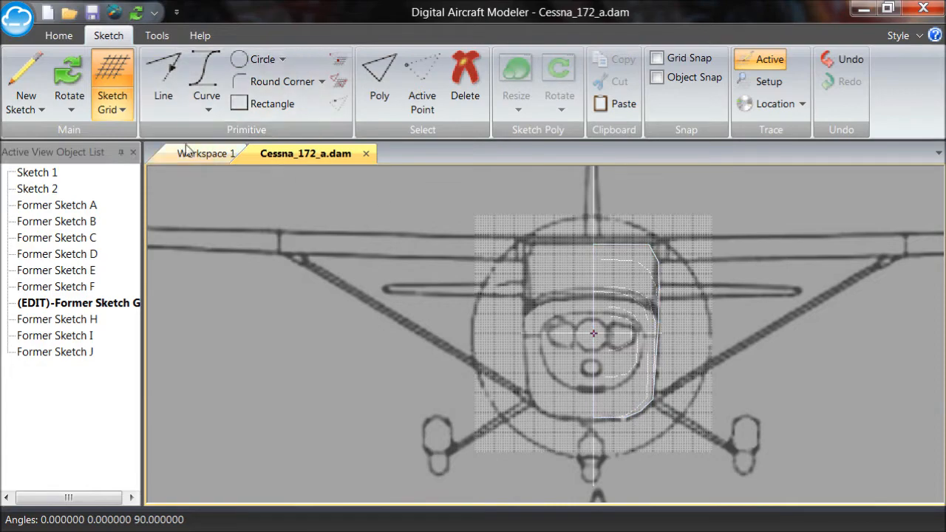
Rotate the view, enable grid snap and raise Former Sketch G's lower centreline point onto the fuselage side-view outline
click(70, 74)
drag(587, 329, 572, 333)
scroll(601, 275, up, 3)
mouse_move(626, 263)
mouse_down()
mouse_move(626, 246)
mouse_move(637, 243)
mouse_move(636, 261)
mouse_move(636, 244)
mouse_move(636, 252)
mouse_move(572, 252)
mouse_move(733, 250)
mouse_move(642, 252)
mouse_up()
drag(576, 331, 575, 326)
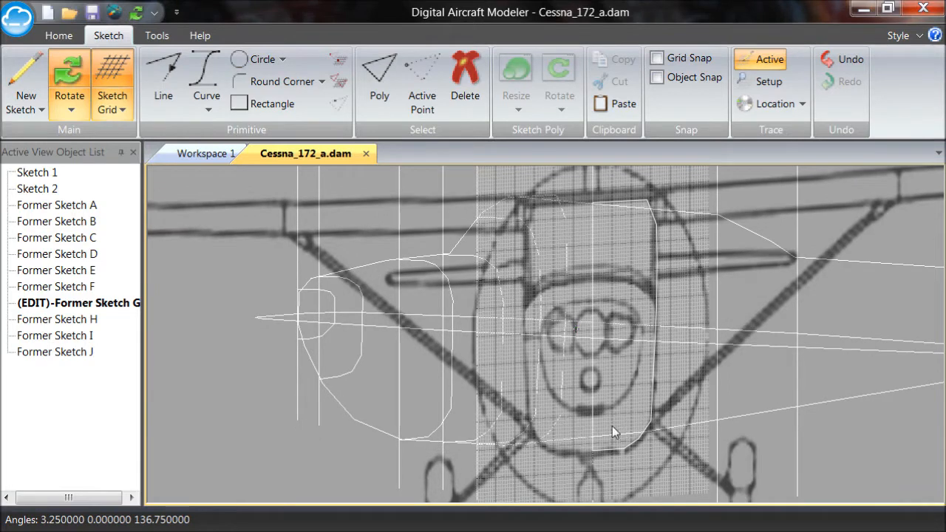
click(656, 58)
click(63, 82)
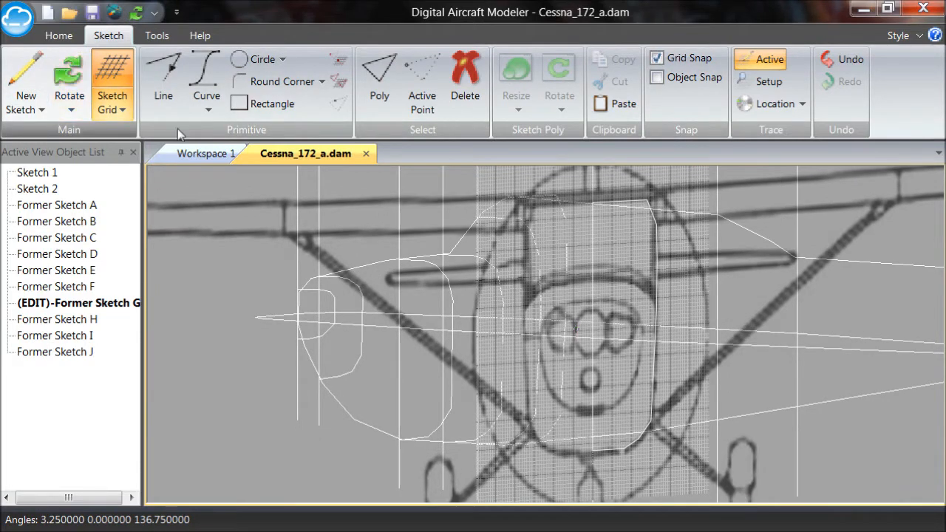
click(594, 451)
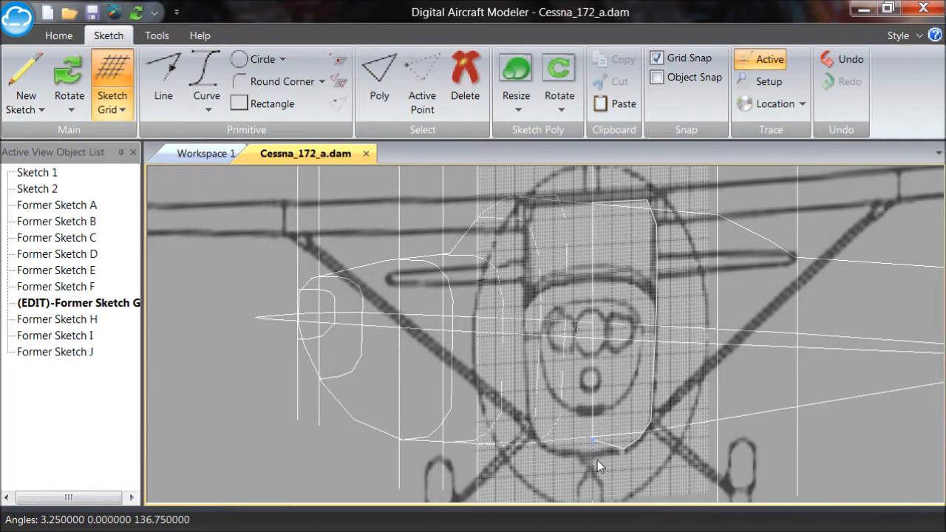
click(616, 378)
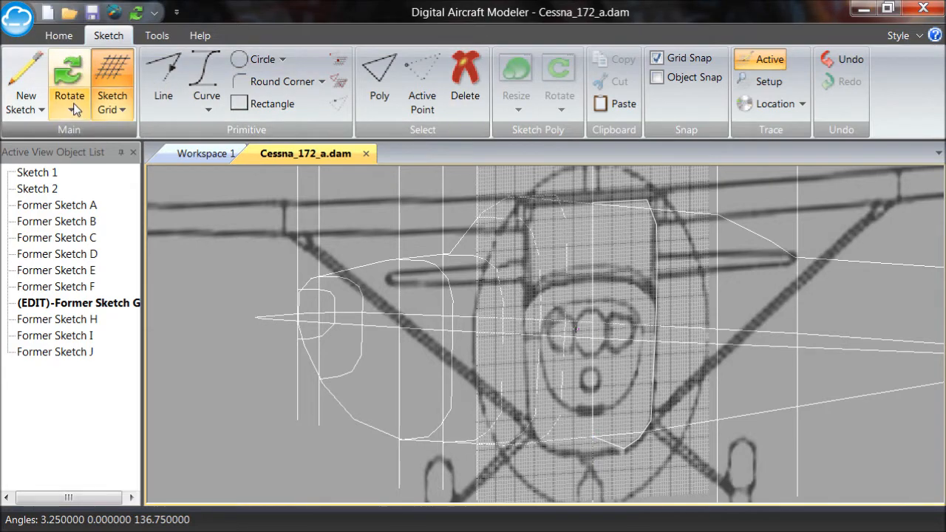
In the front view, turn grid snap off and move Former Sketch G's remaining lower points up and inward into a rounded lower corner
click(70, 82)
drag(560, 245, 613, 312)
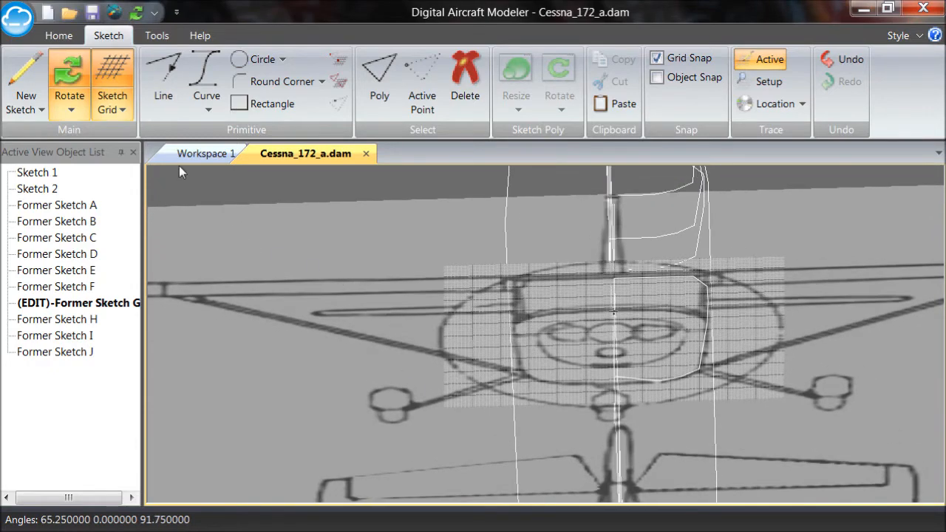
click(70, 108)
click(90, 133)
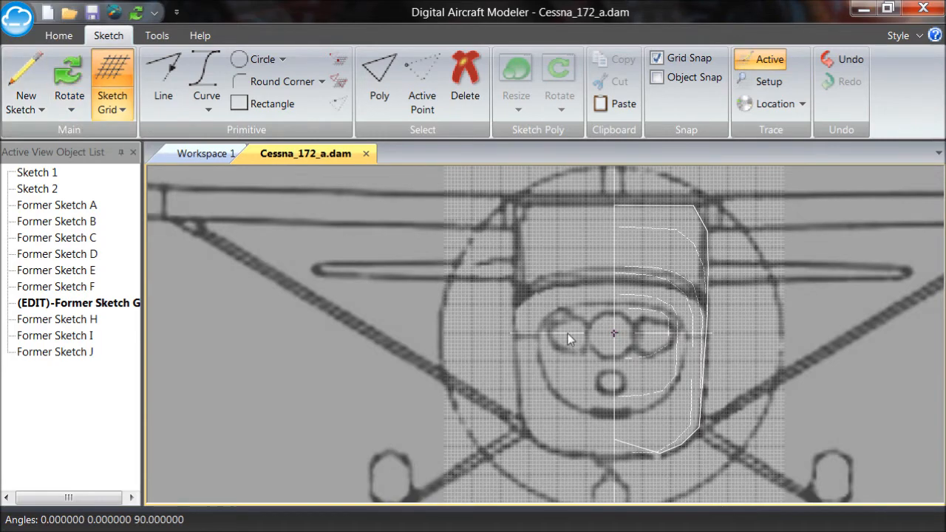
scroll(568, 334, up, 3)
middle_drag(696, 446, 603, 377)
scroll(597, 392, up, 1)
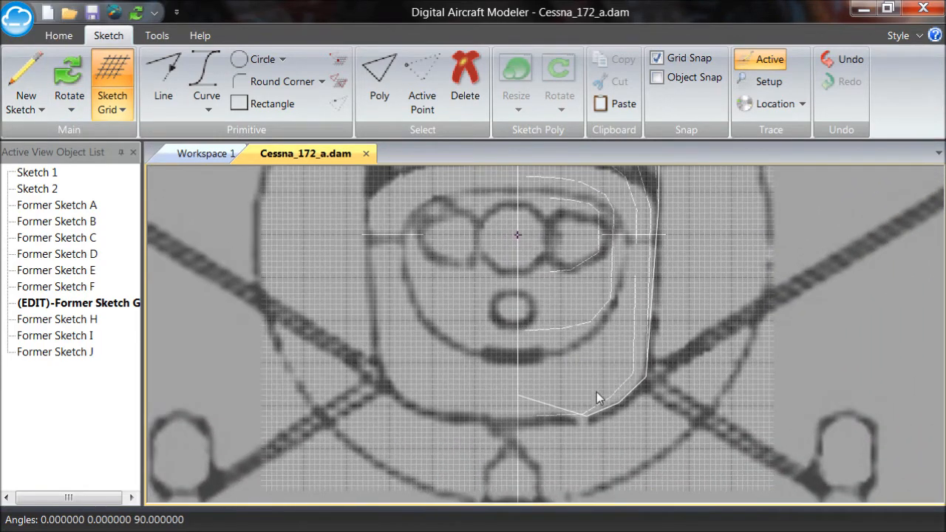
click(591, 417)
drag(620, 437, 615, 424)
click(681, 59)
mouse_move(666, 429)
mouse_down()
mouse_move(628, 409)
mouse_move(647, 421)
mouse_move(638, 407)
mouse_move(662, 395)
mouse_move(648, 386)
mouse_up()
click(644, 377)
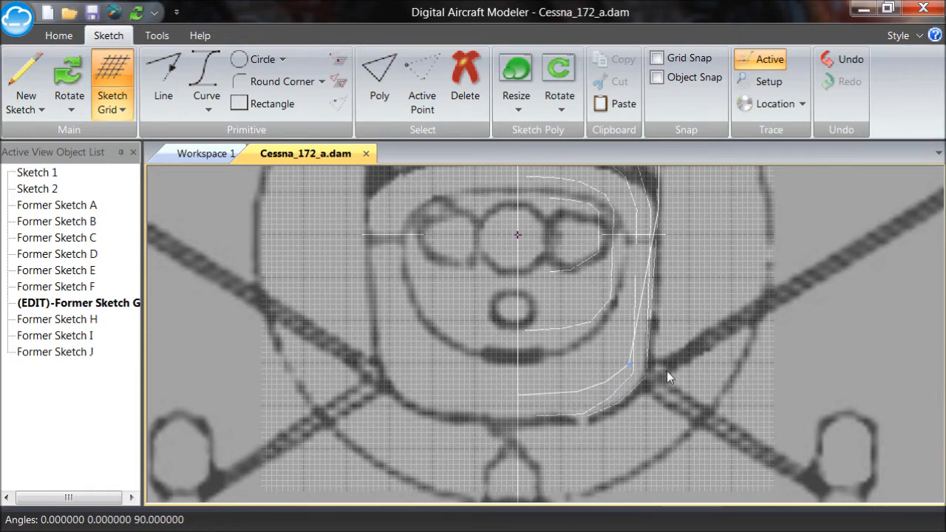
scroll(702, 375, down, 5)
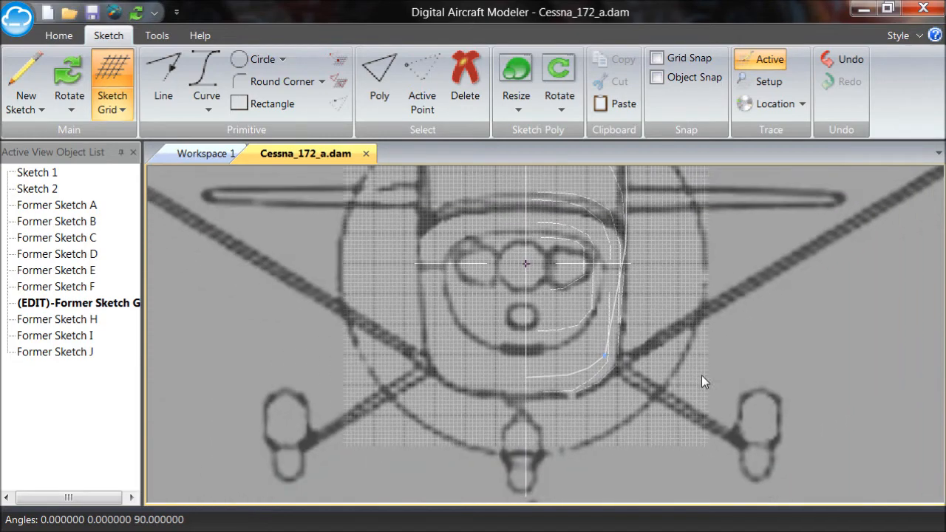
scroll(702, 376, down, 1)
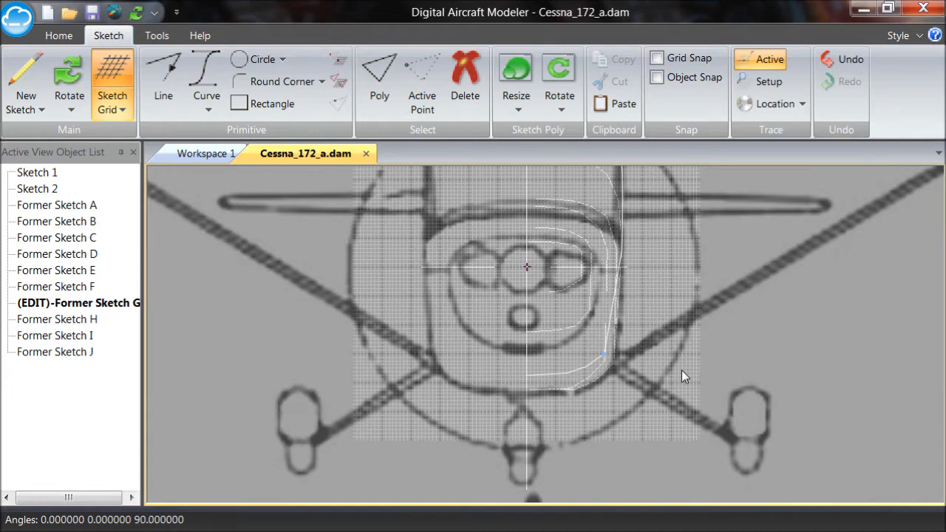
key(Escape)
Select Former Sketch G's reshaped half-outline polygon and copy it
middle_drag(425, 274, 430, 355)
click(375, 70)
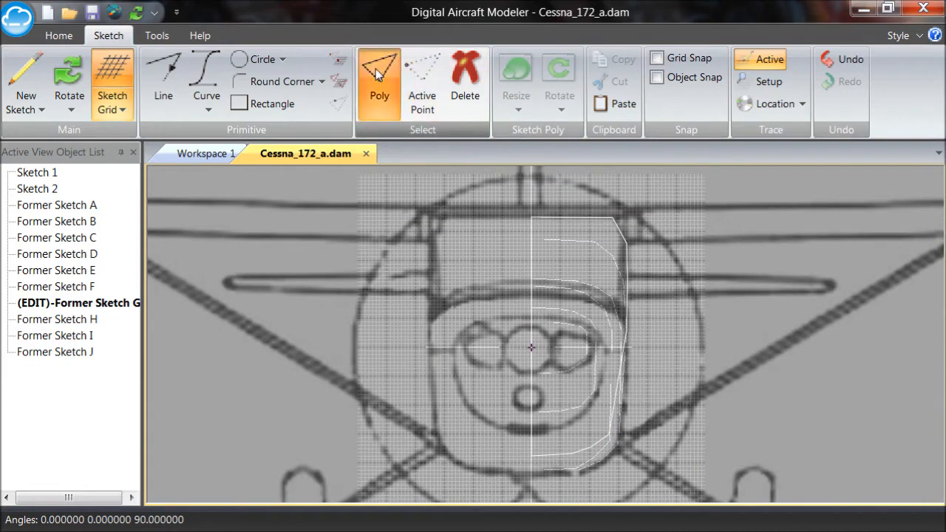
click(559, 219)
click(608, 63)
Open Former Sketch H for editing and paste the copied half-outline into it
right_click(68, 303)
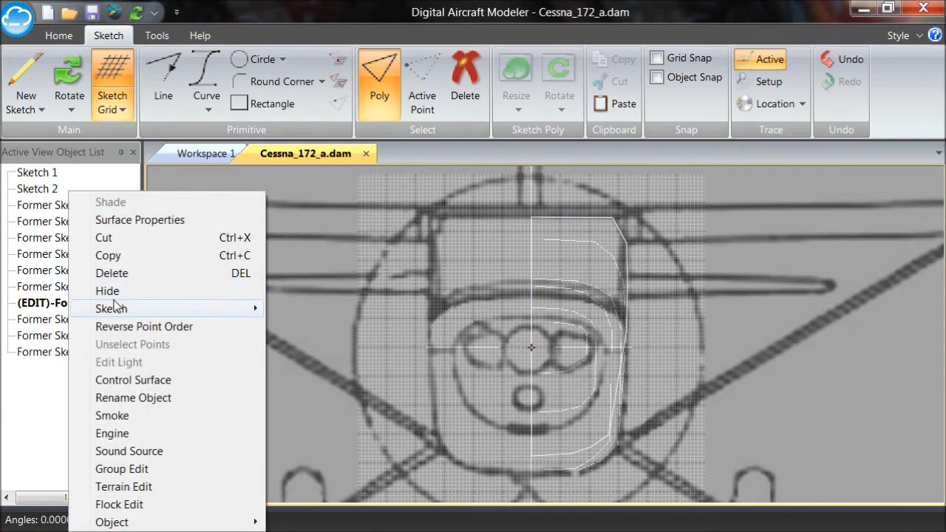
mouse_move(249, 310)
click(315, 309)
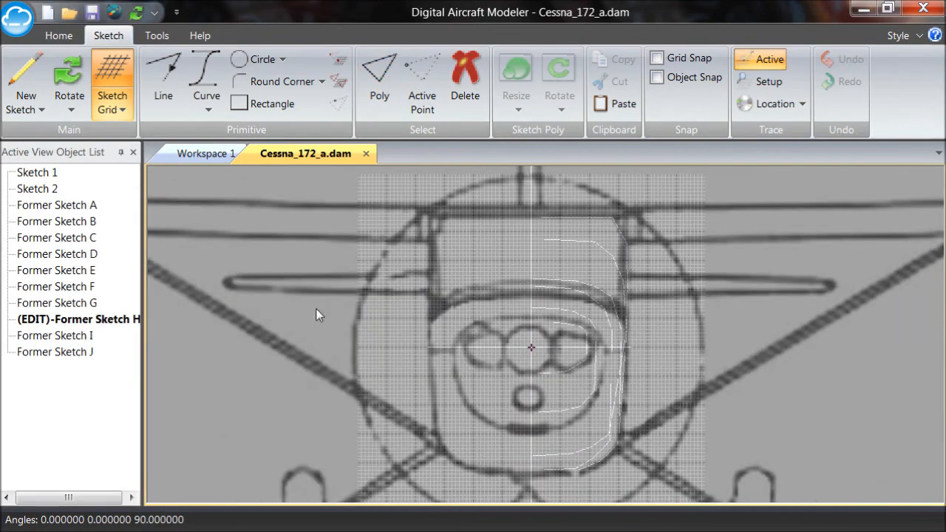
click(620, 104)
click(483, 279)
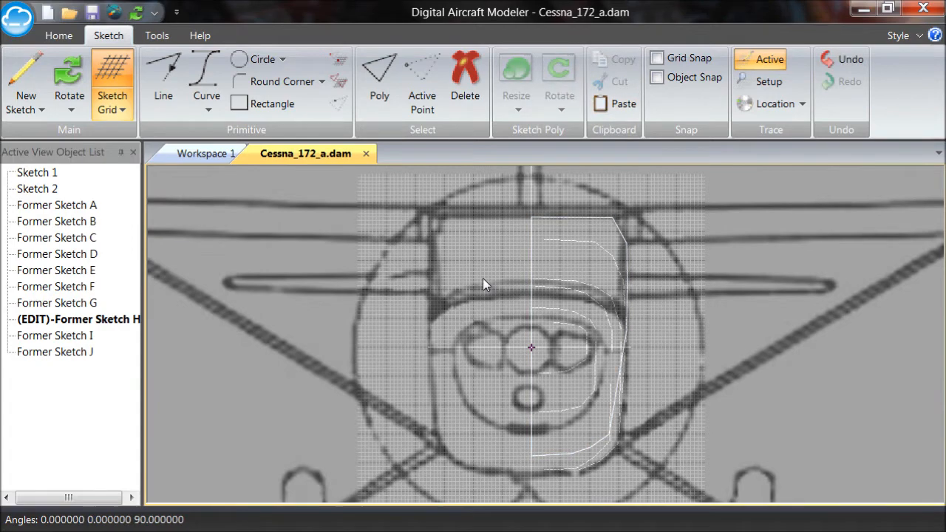
Rotate the view, enable grid snap and move Former Sketch H's upper centreline point down toward the fuselage side-view outline
scroll(483, 279, down, 2)
click(74, 90)
drag(335, 296, 556, 275)
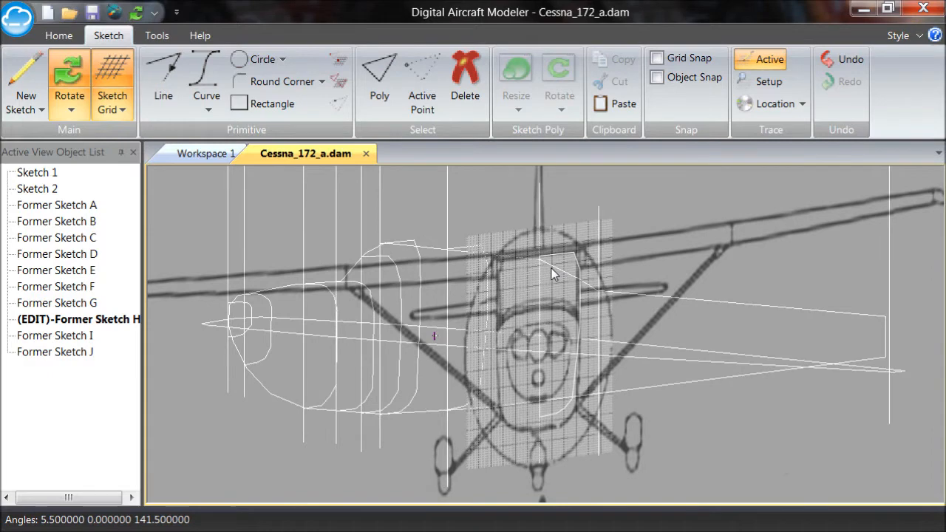
scroll(553, 399, up, 3)
scroll(552, 323, up, 2)
click(69, 81)
click(657, 58)
click(536, 216)
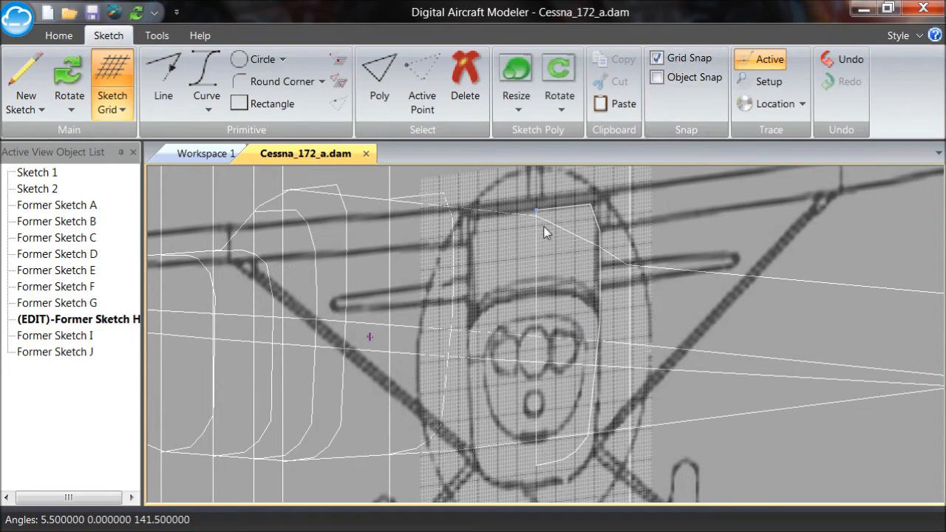
drag(547, 246, 547, 246)
scroll(547, 249, up, 6)
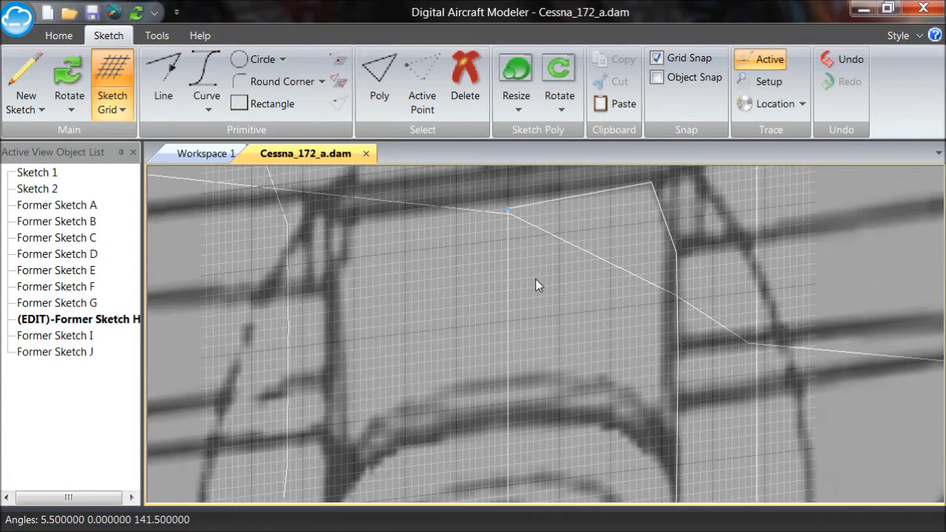
Set the sketch grid to 16 ticks per division
click(123, 110)
click(131, 131)
key(Tab)
key(Tab)
text(1)
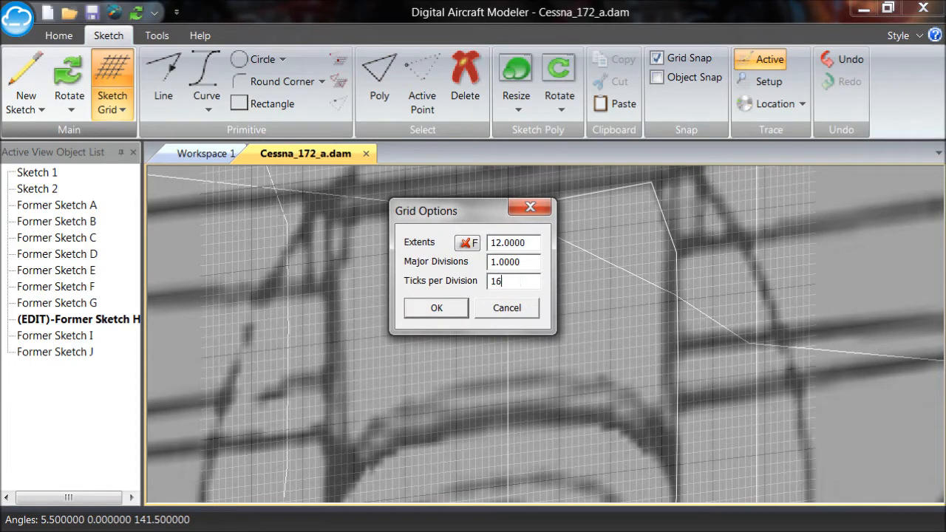
click(436, 309)
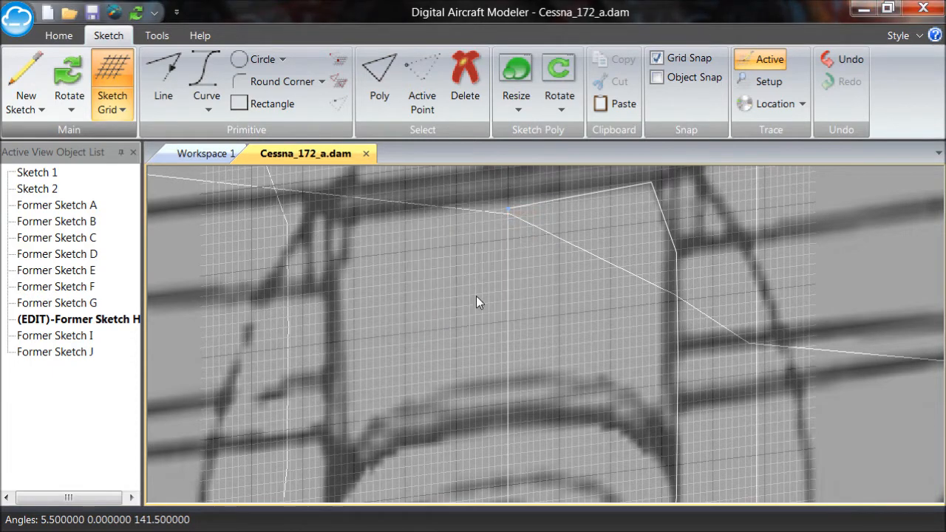
Snap Former Sketch H's upper centreline point to the finer grid so it meets the fuselage side-view outline
scroll(474, 297, up, 1)
drag(513, 244, 516, 251)
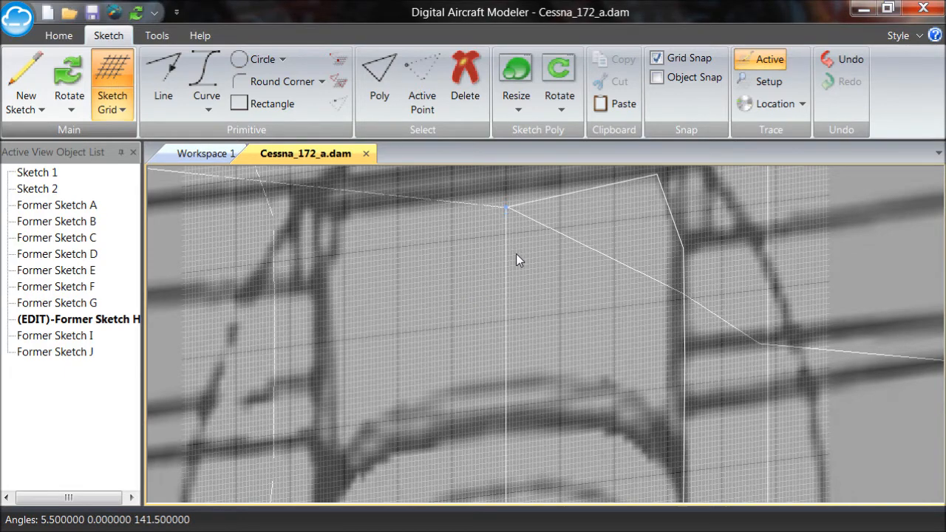
scroll(516, 255, down, 6)
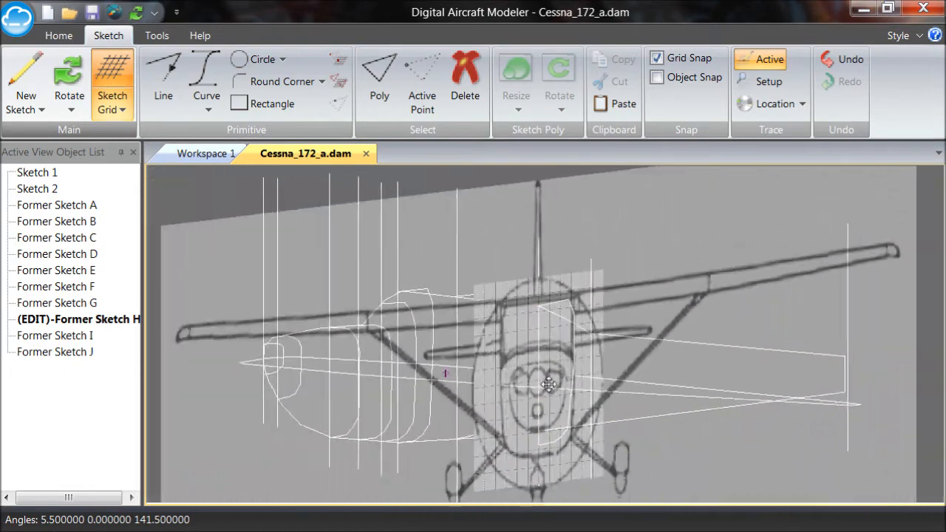
scroll(548, 384, up, 6)
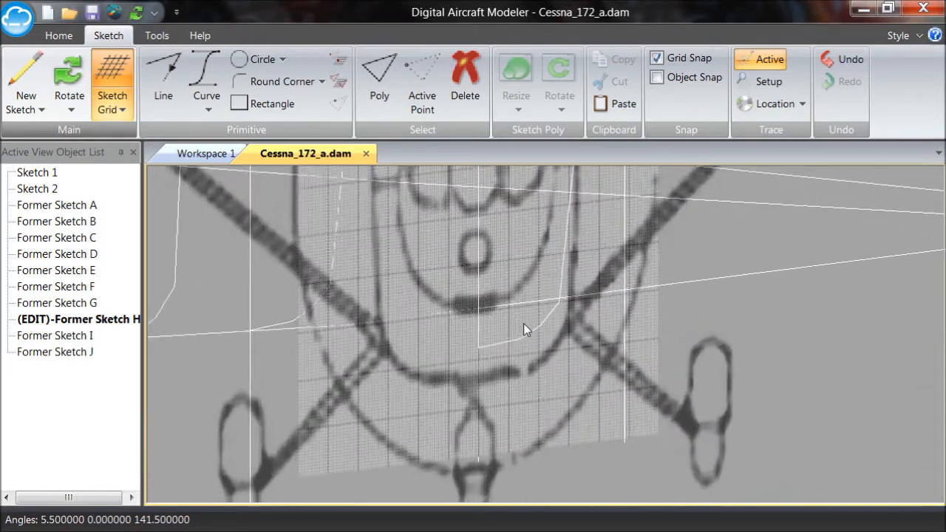
Move Former Sketch H's lower centreline point up to meet the fuselage side-view outline
scroll(524, 323, up, 5)
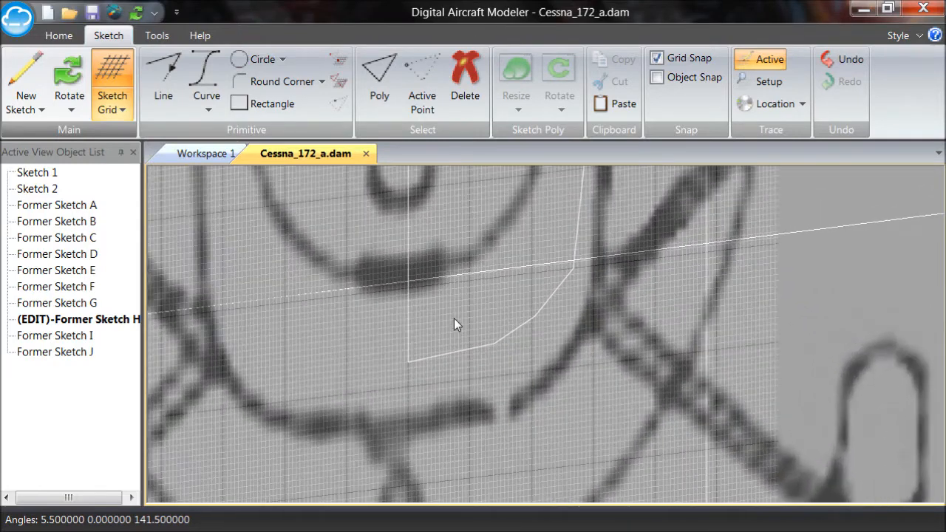
middle_drag(454, 323, 501, 359)
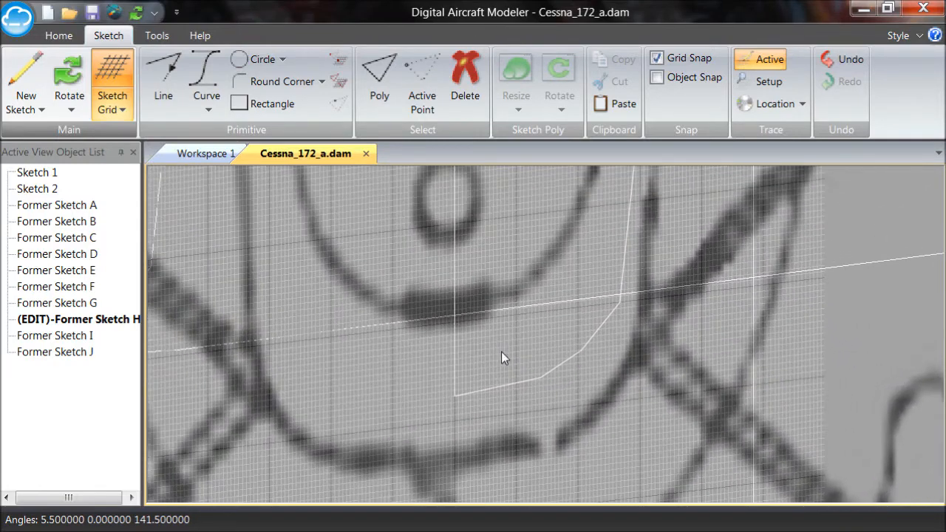
click(459, 394)
drag(481, 431, 476, 351)
Examine Former Sketch H's width against the top-view fuselage outline and return to the flat front view
scroll(477, 351, down, 5)
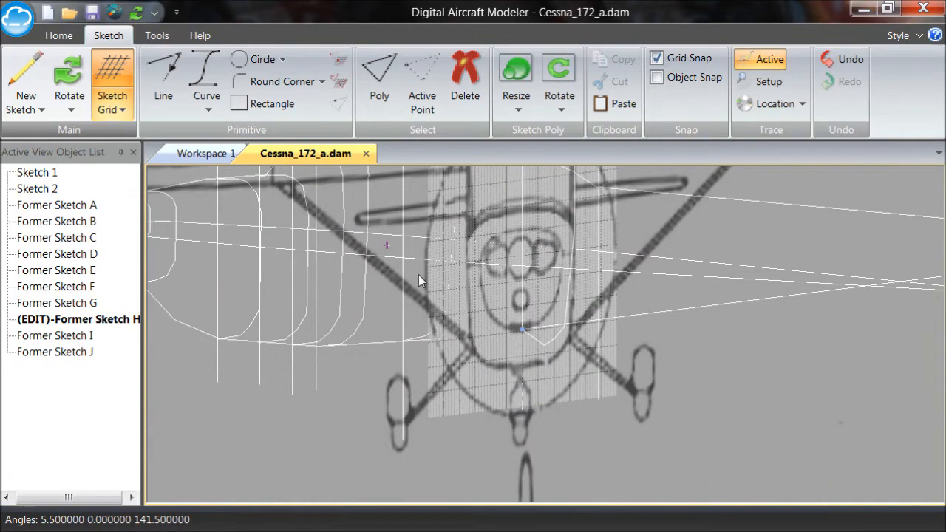
click(77, 79)
drag(488, 227, 361, 448)
middle_drag(458, 281, 434, 383)
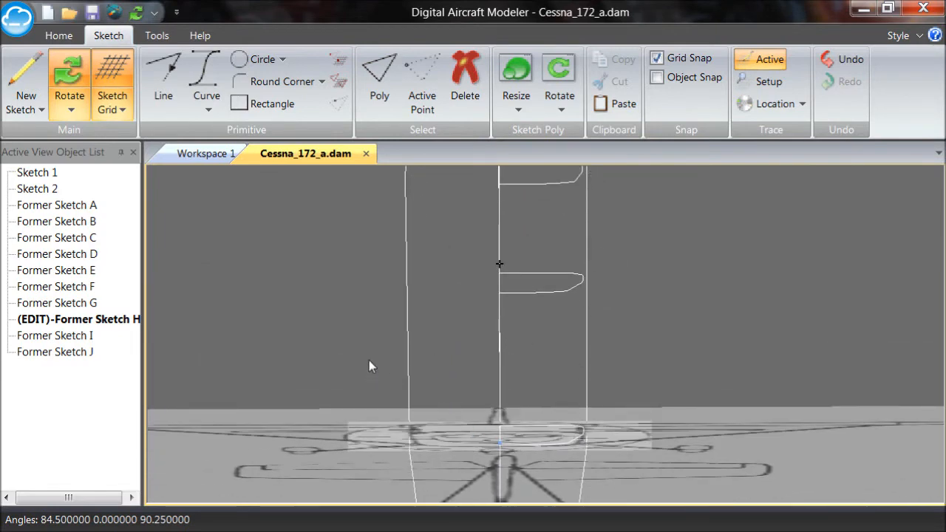
click(70, 109)
click(79, 133)
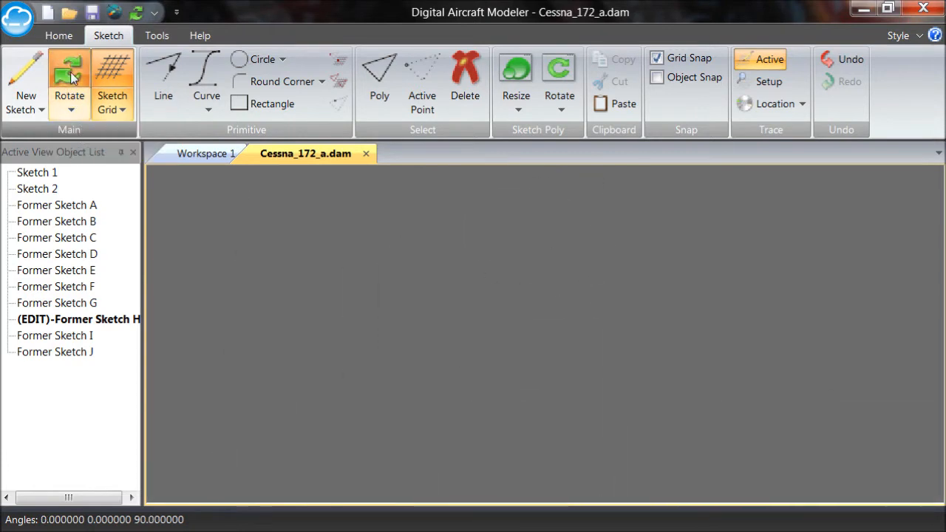
click(69, 109)
click(85, 149)
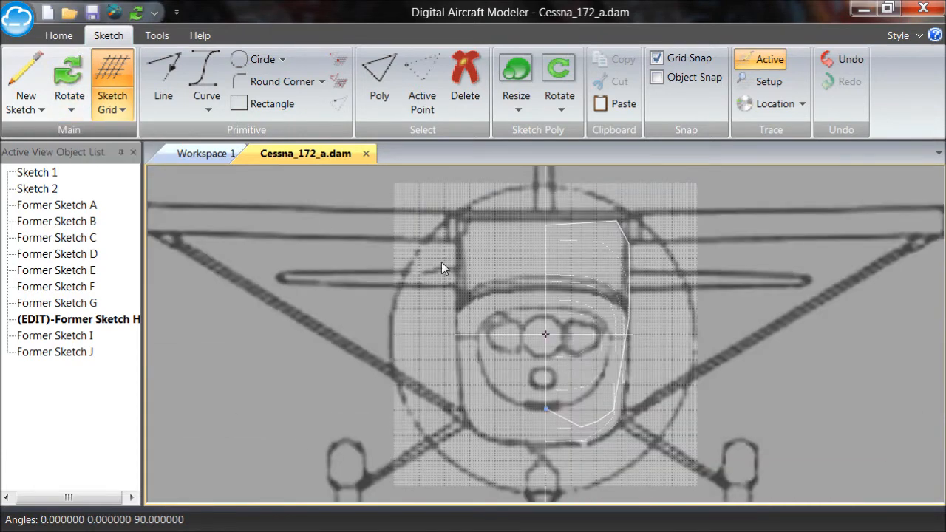
middle_drag(490, 340, 469, 306)
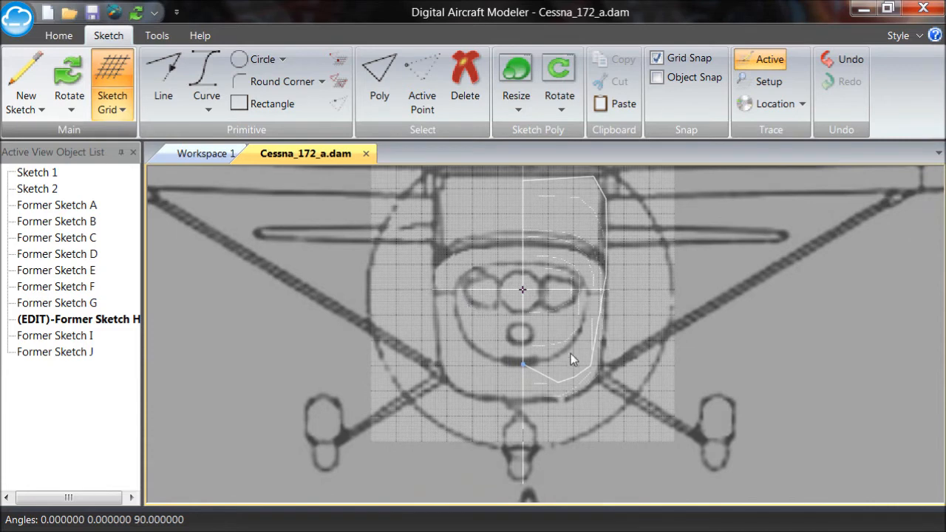
Disable grid snap and move Former Sketch H's lower corner points up and inward to round the bottom from the raised centreline point
click(657, 58)
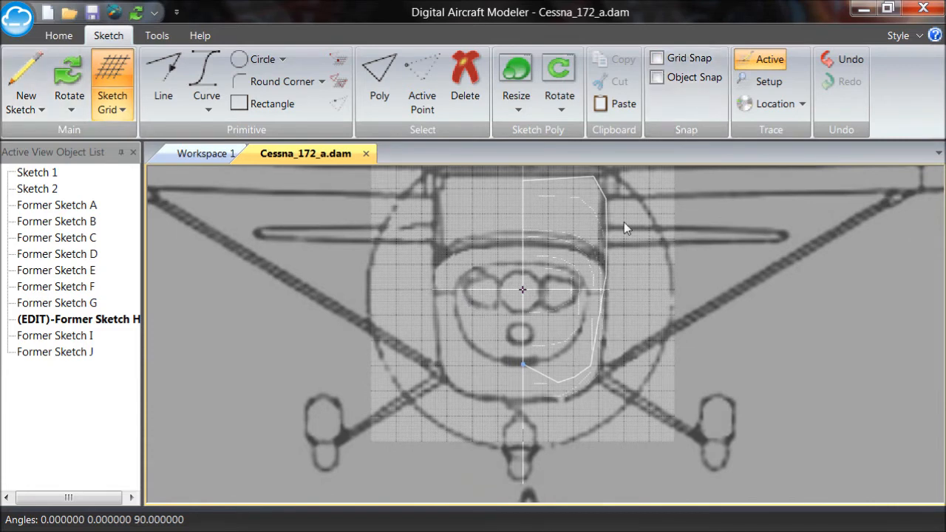
drag(579, 408, 575, 395)
drag(595, 410, 590, 396)
click(591, 367)
drag(606, 396, 599, 384)
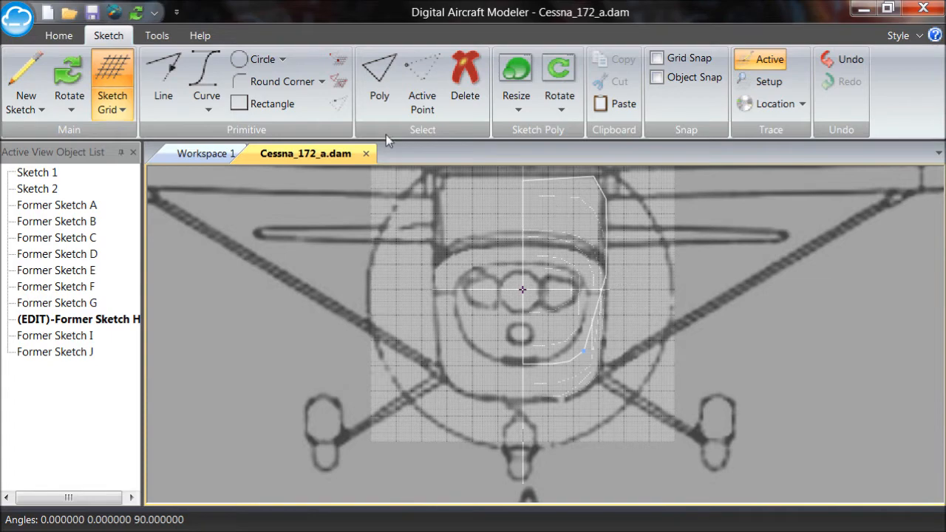
Examine Former Sketch H's reshaped outline from rotated angles against the neighbouring formers, and restore the flat front view
click(72, 78)
drag(484, 279, 526, 269)
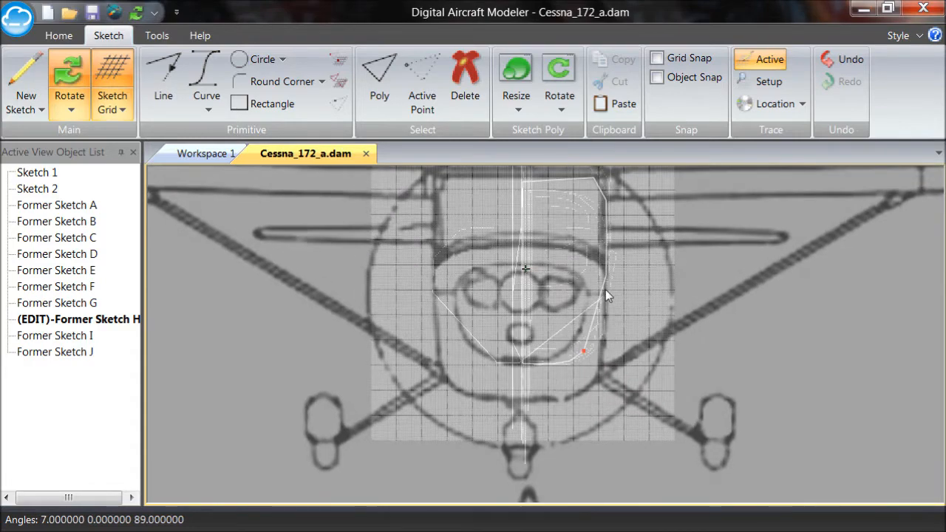
click(584, 351)
middle_drag(400, 312, 395, 347)
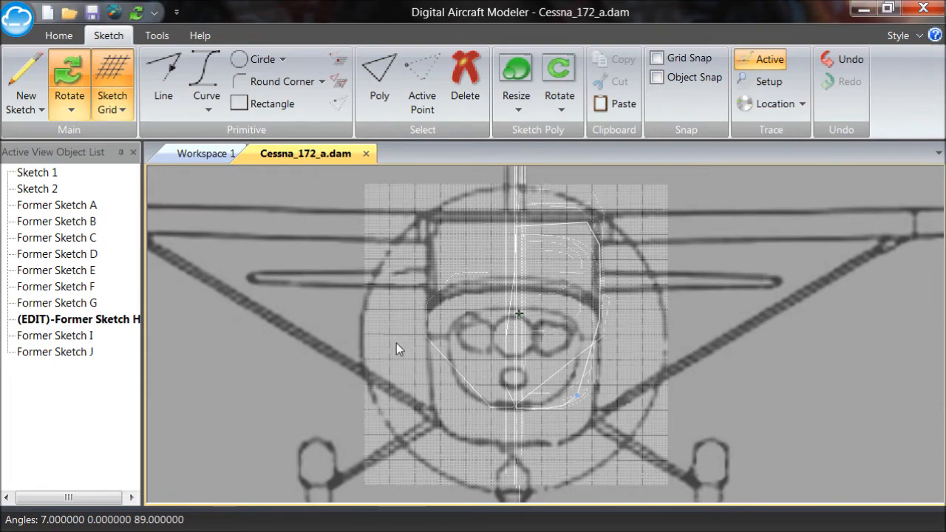
mouse_move(401, 341)
mouse_down()
mouse_move(562, 323)
mouse_move(551, 314)
mouse_up()
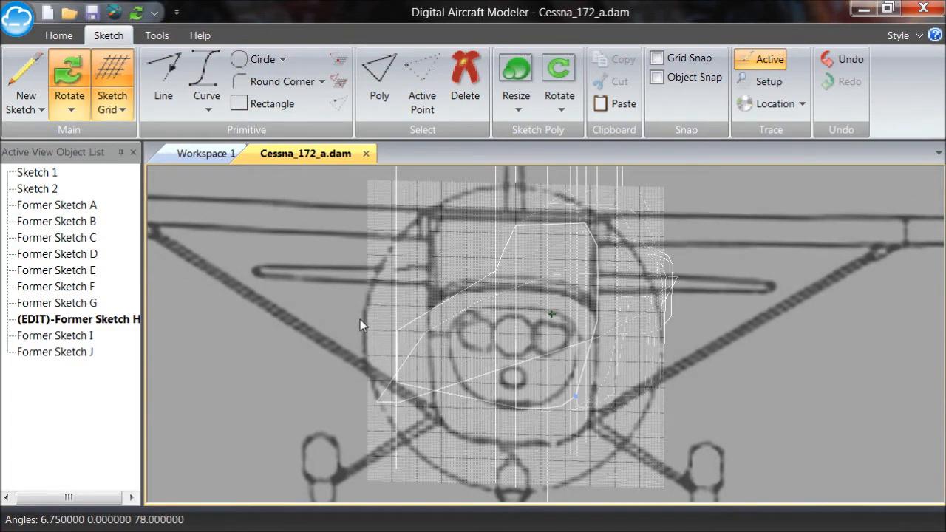
key(Escape)
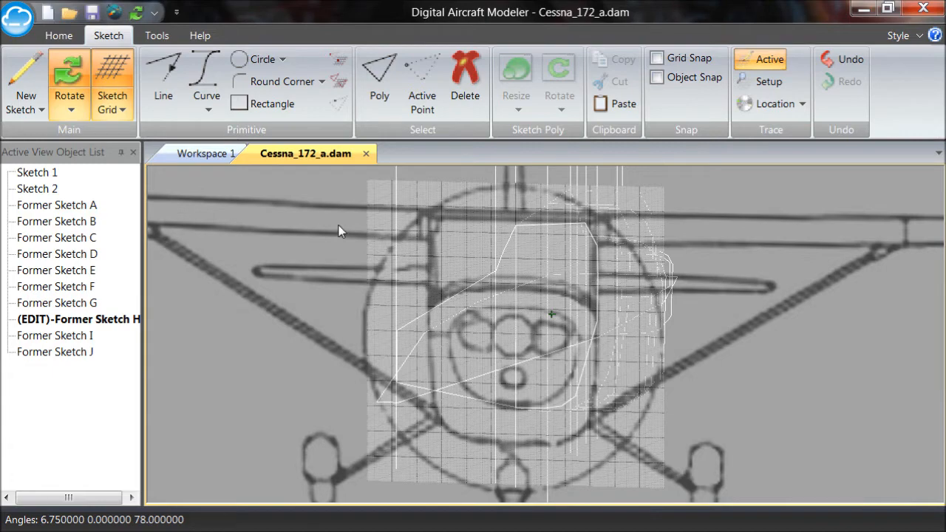
click(71, 110)
click(76, 132)
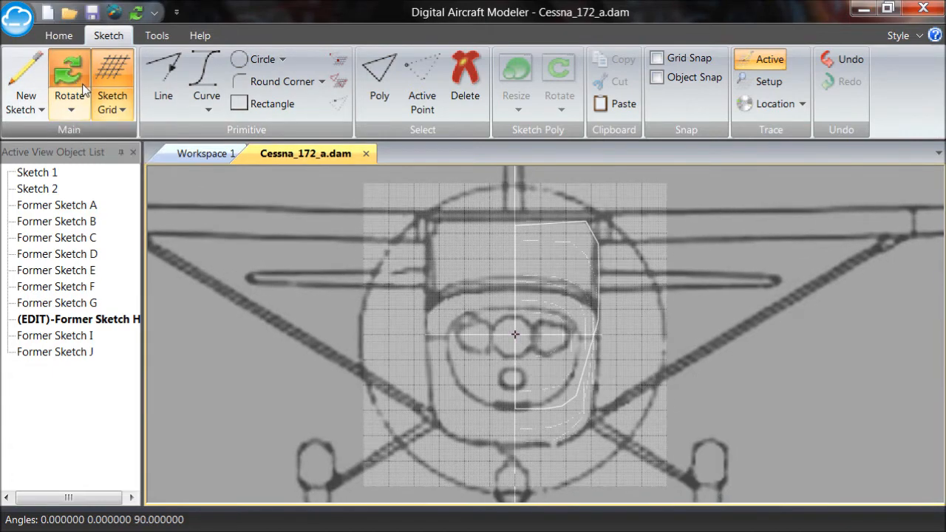
Lower Former Sketch H's upper outer corner point to level the top edge, and copy the whole half-outline
click(587, 224)
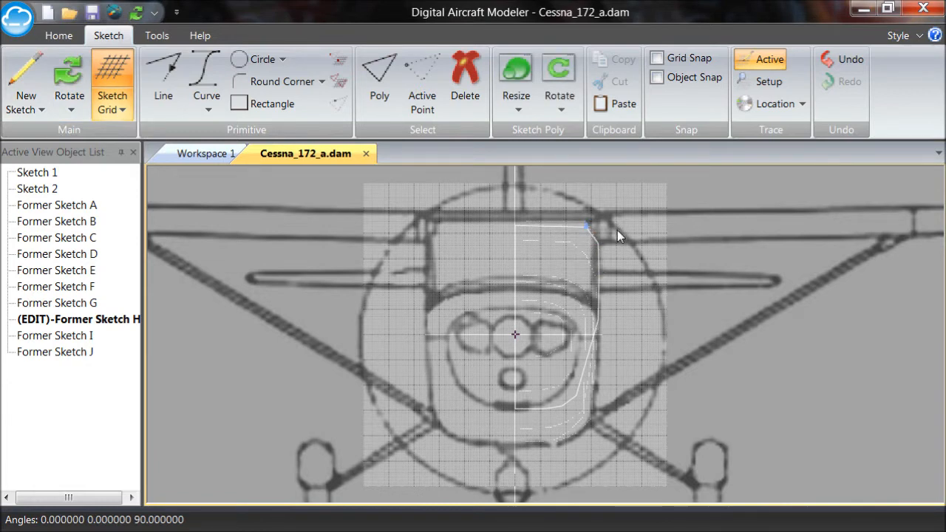
click(379, 83)
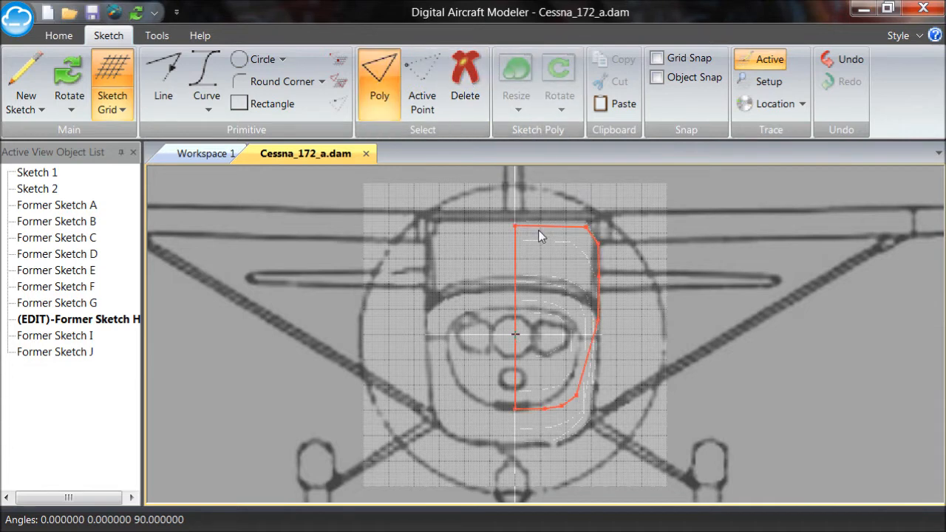
click(554, 226)
click(625, 60)
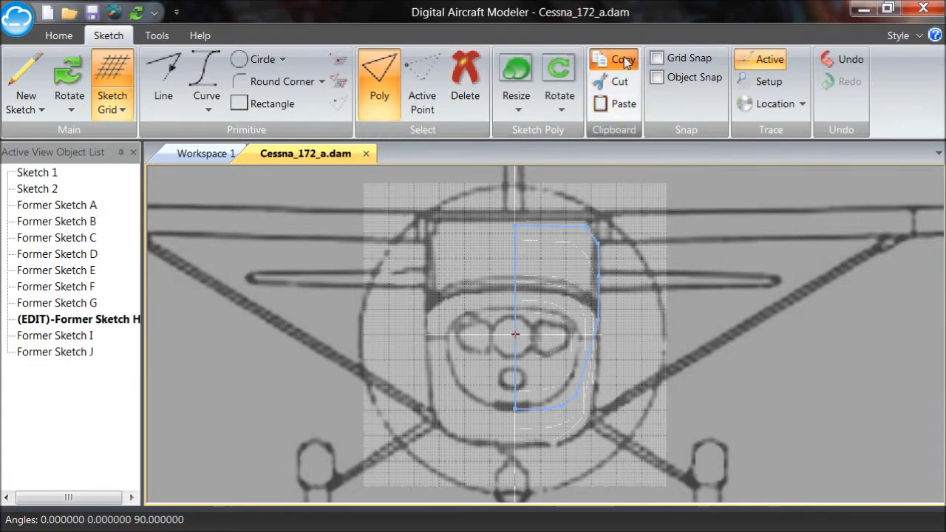
Open Former Sketch I for editing and paste the copied half-outline into it
right_click(82, 338)
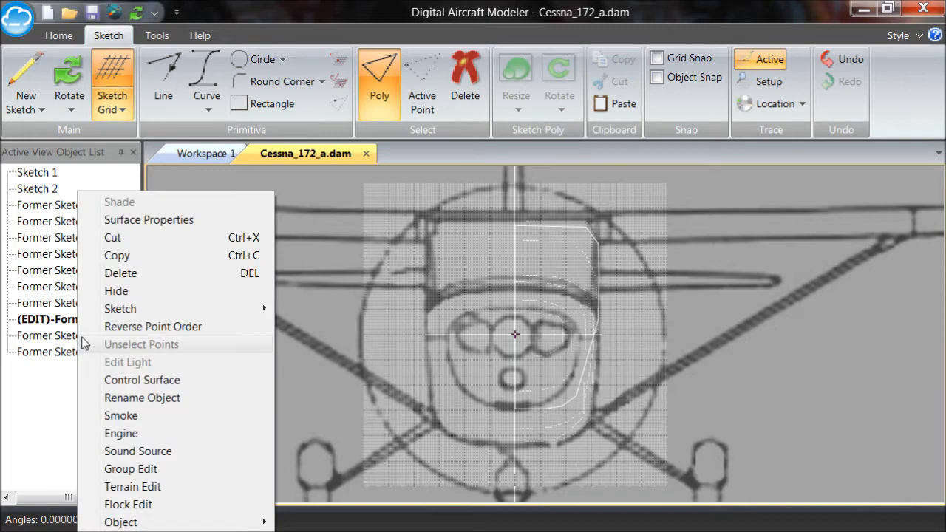
mouse_move(165, 314)
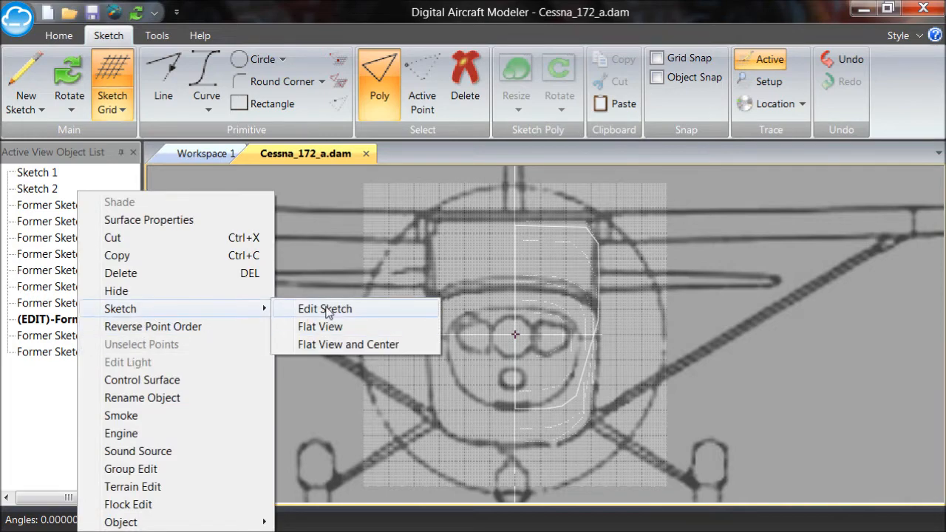
click(325, 309)
click(618, 103)
click(391, 235)
Enable grid snap and move Former Sketch I's upper and lower centreline points onto the fuselage side-view outline
click(80, 72)
drag(393, 304, 370, 321)
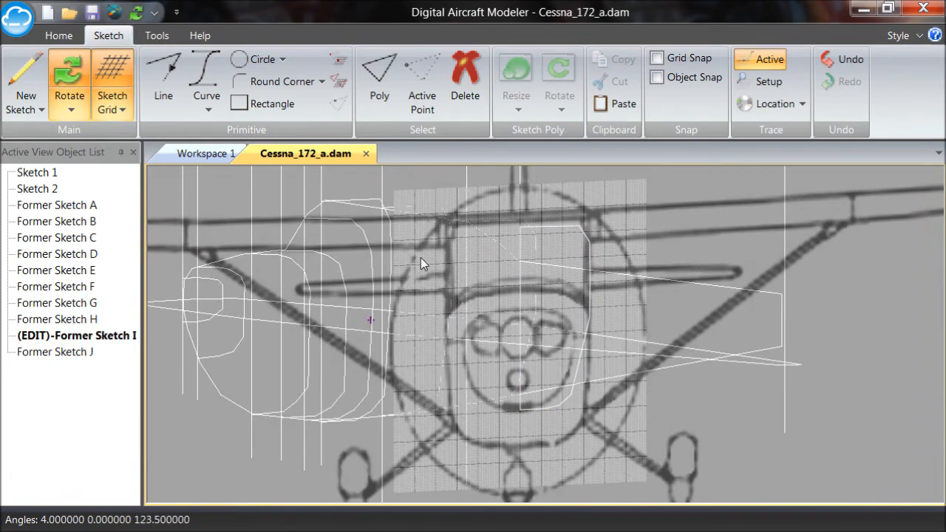
scroll(509, 272, up, 4)
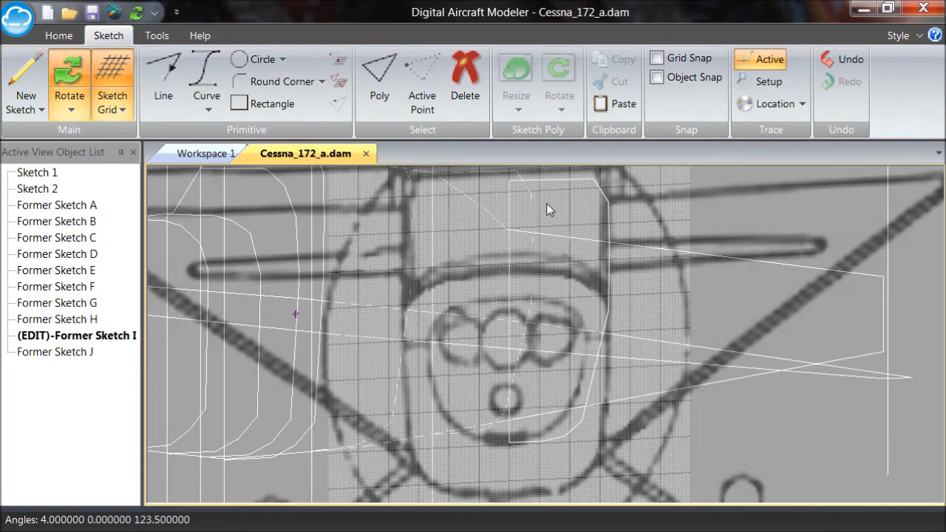
click(657, 57)
click(505, 180)
drag(533, 205, 535, 224)
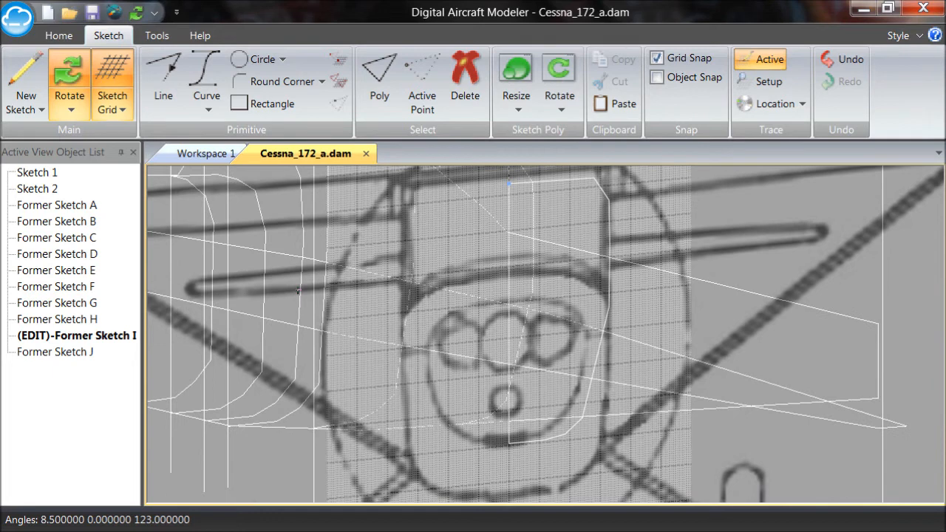
click(70, 71)
drag(556, 218, 557, 267)
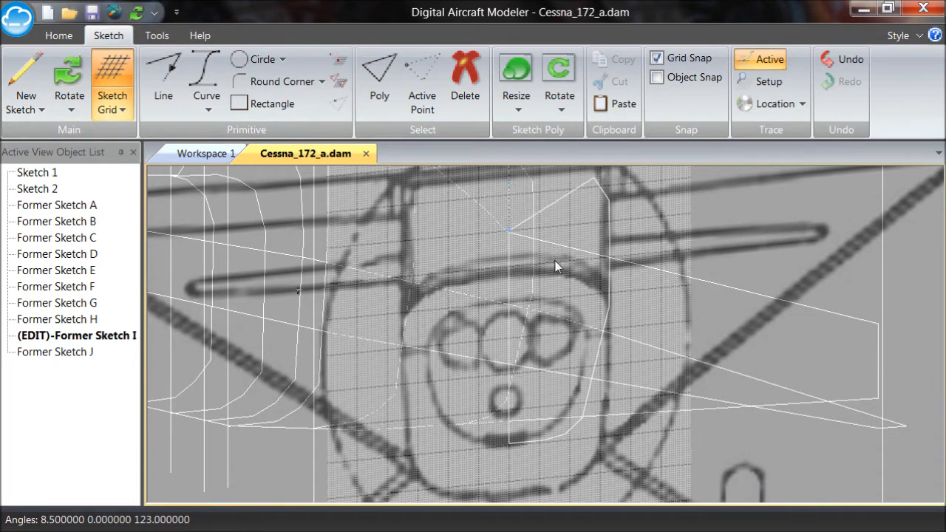
click(555, 273)
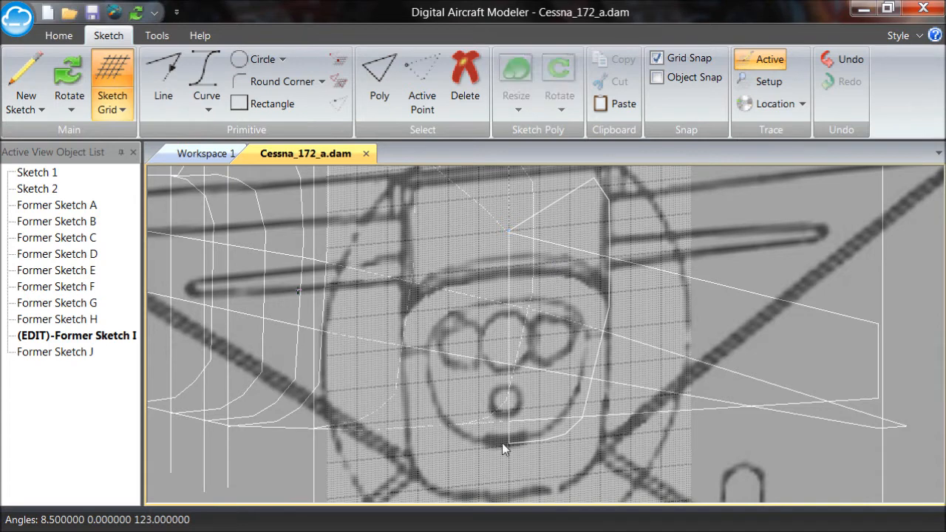
mouse_move(509, 443)
mouse_down()
mouse_move(518, 471)
mouse_move(518, 451)
mouse_up()
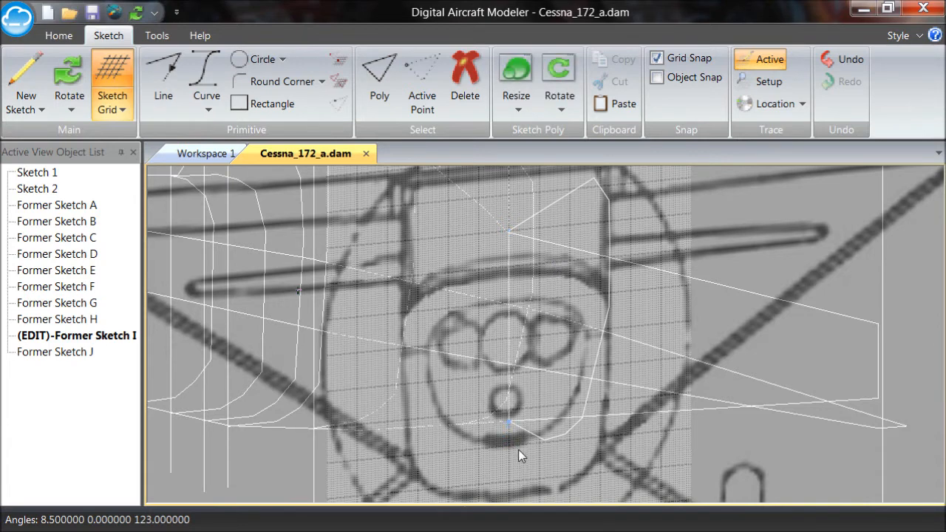
Rotate towards the top view and move Former Sketch I's widest side point inward to the top-view fuselage outline
click(69, 77)
drag(464, 257, 394, 368)
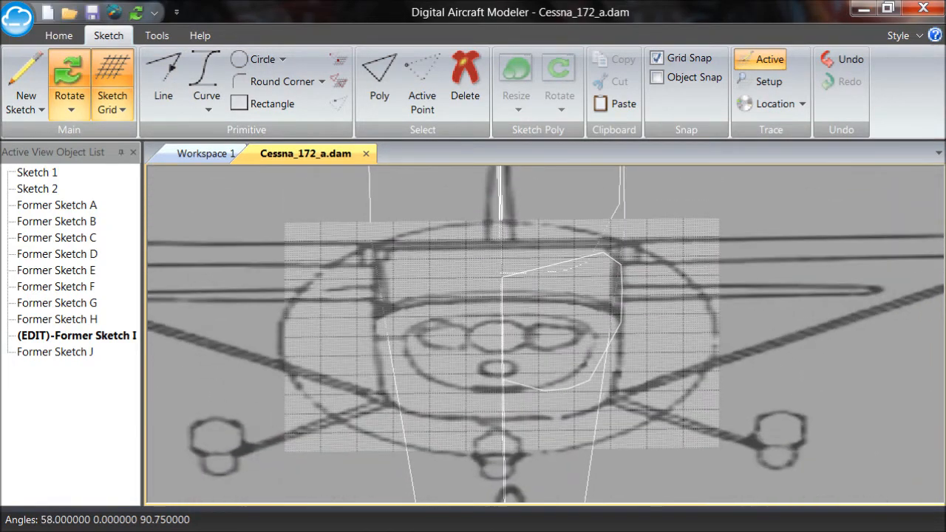
click(69, 74)
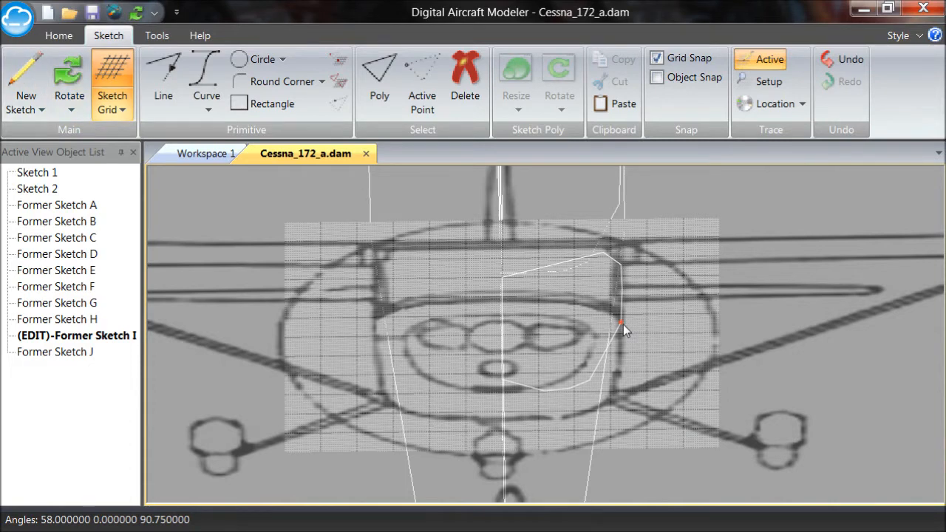
click(623, 325)
drag(661, 328, 647, 330)
Disable grid snap and, in the front view, move Former Sketch I's three upper side points down and inward into a rounded shoulder
click(680, 58)
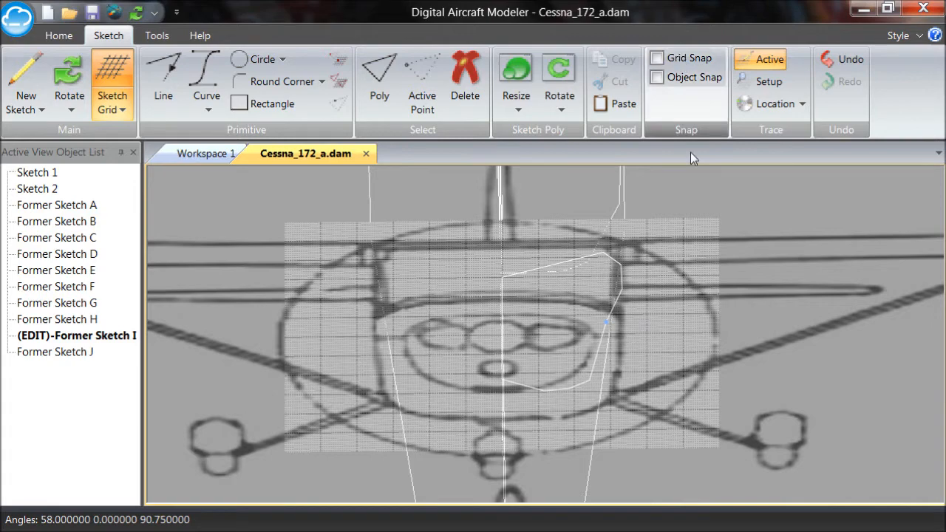
click(682, 298)
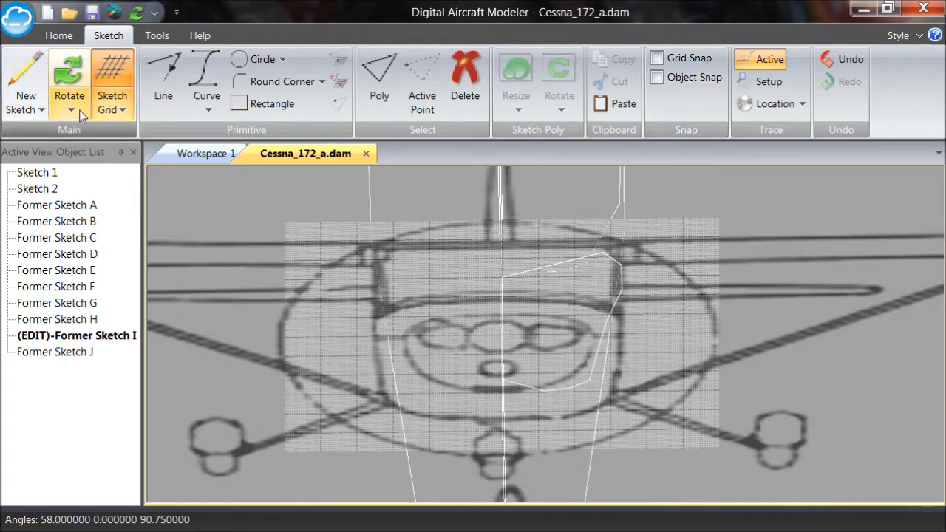
click(70, 103)
click(89, 133)
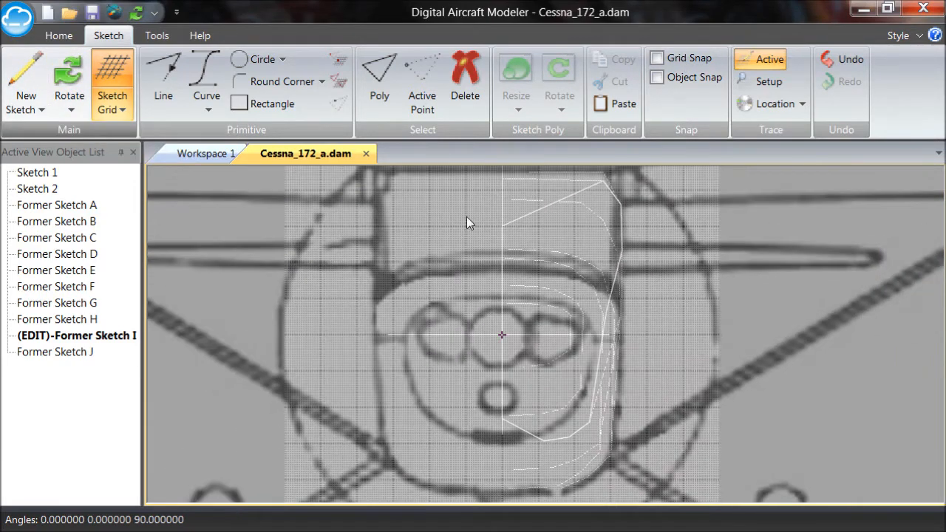
click(602, 184)
key(Delete)
drag(637, 246, 625, 264)
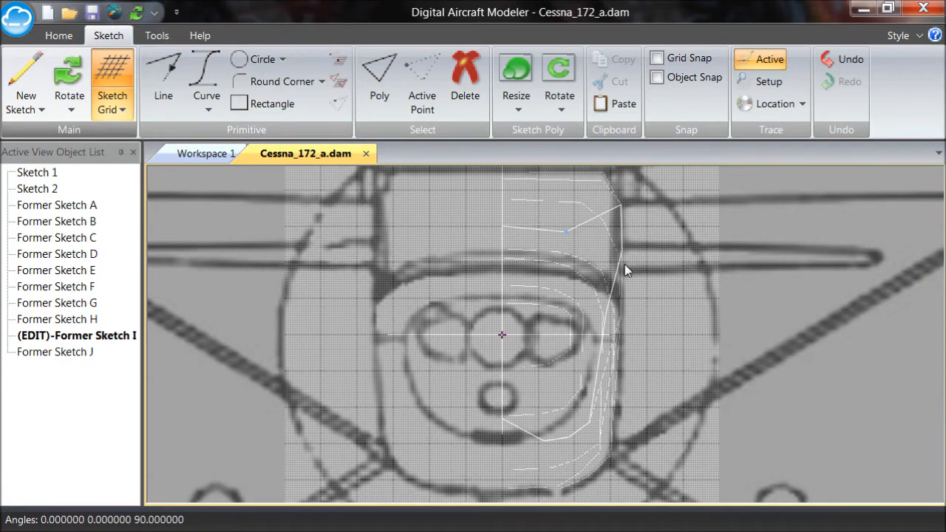
click(625, 206)
drag(656, 226, 629, 258)
mouse_move(651, 251)
mouse_down()
mouse_move(632, 257)
mouse_move(638, 242)
mouse_move(637, 255)
mouse_up()
click(609, 257)
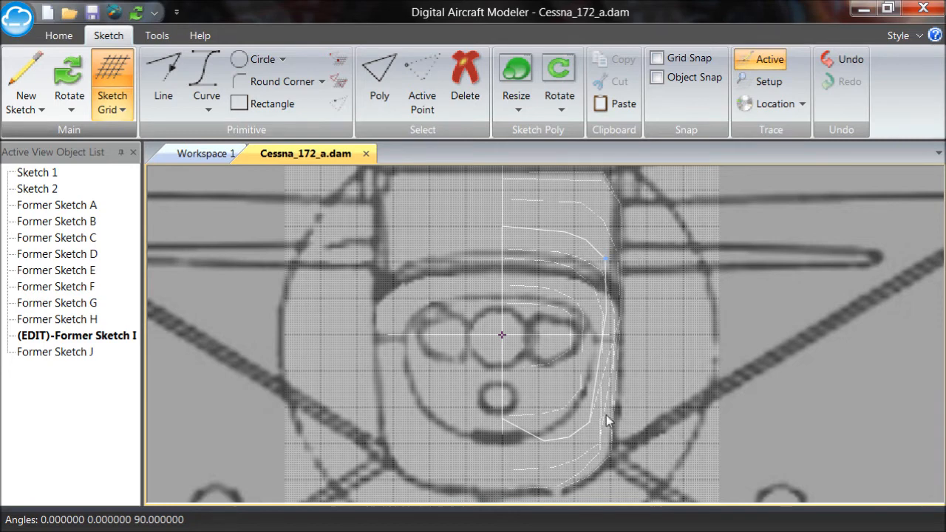
Move Former Sketch I's three lower corner points up and inward to form a rounded bottom meeting the lower centreline point
click(544, 441)
drag(569, 469, 580, 426)
click(569, 439)
drag(540, 432, 540, 434)
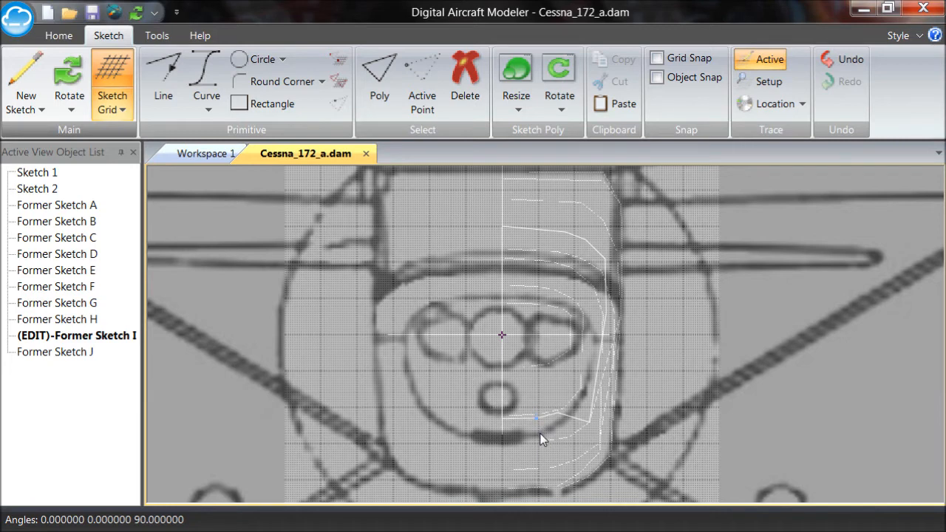
click(589, 424)
drag(600, 447, 591, 422)
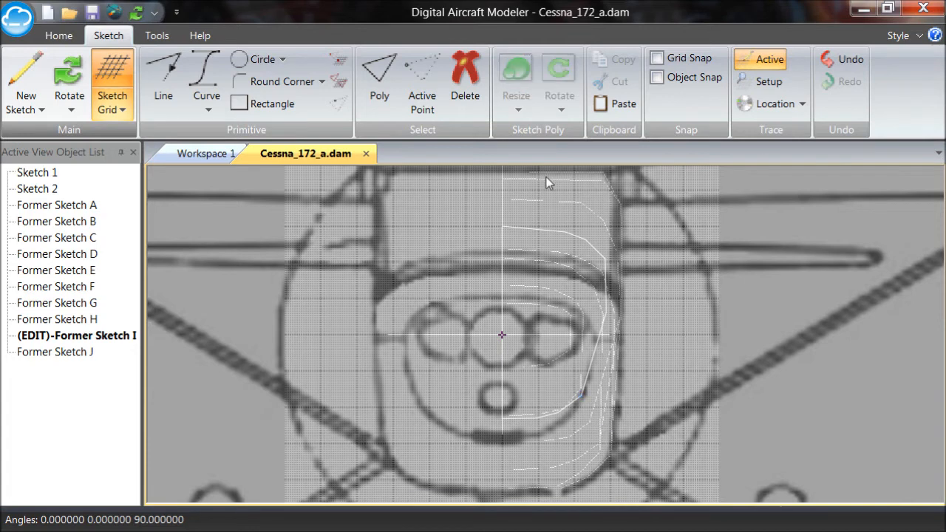
Copy Former Sketch I's profile, open Former Sketch J for editing and paste the profile into it
click(379, 85)
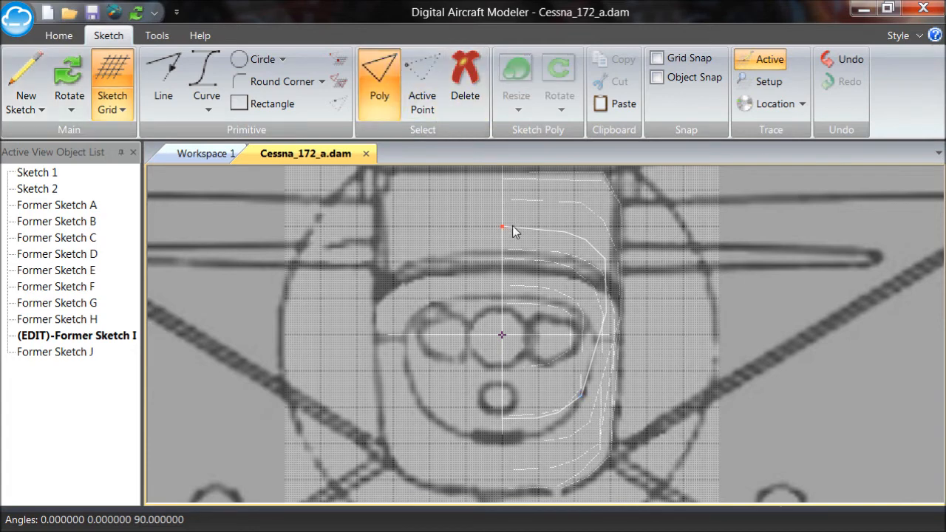
click(513, 226)
right_click(75, 351)
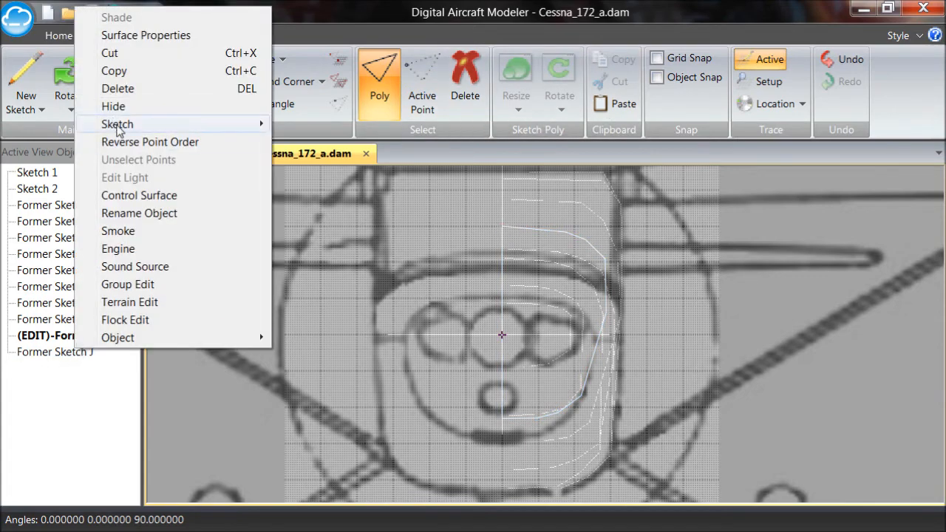
mouse_move(118, 129)
click(302, 124)
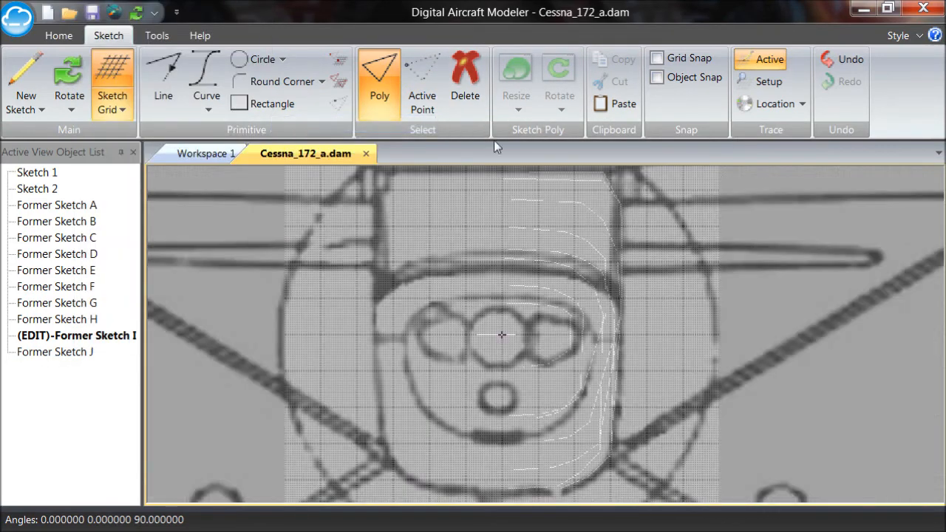
click(611, 110)
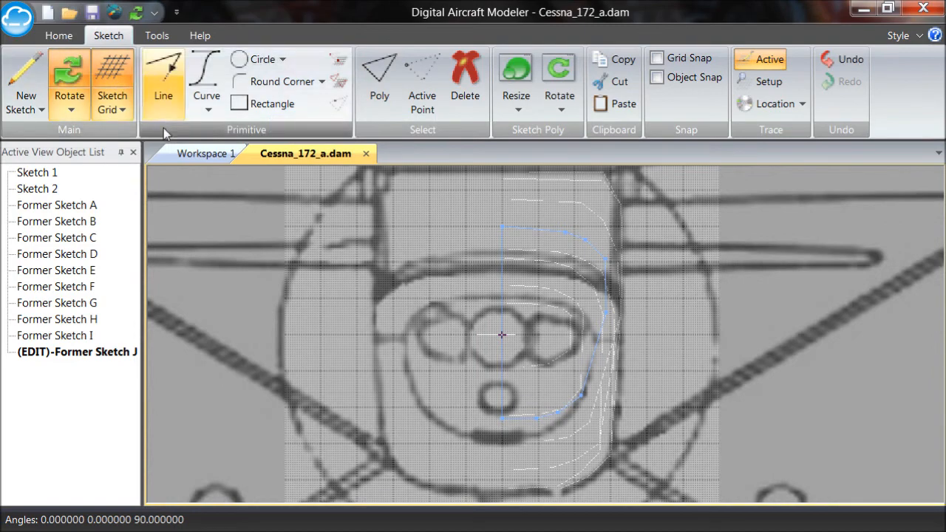
Enable grid snap and, in a rotated view, move Former Sketch J's upper and lower centreline points onto the fuselage side-view outline
click(310, 222)
mouse_move(372, 228)
mouse_down()
mouse_move(385, 244)
mouse_move(422, 250)
mouse_up()
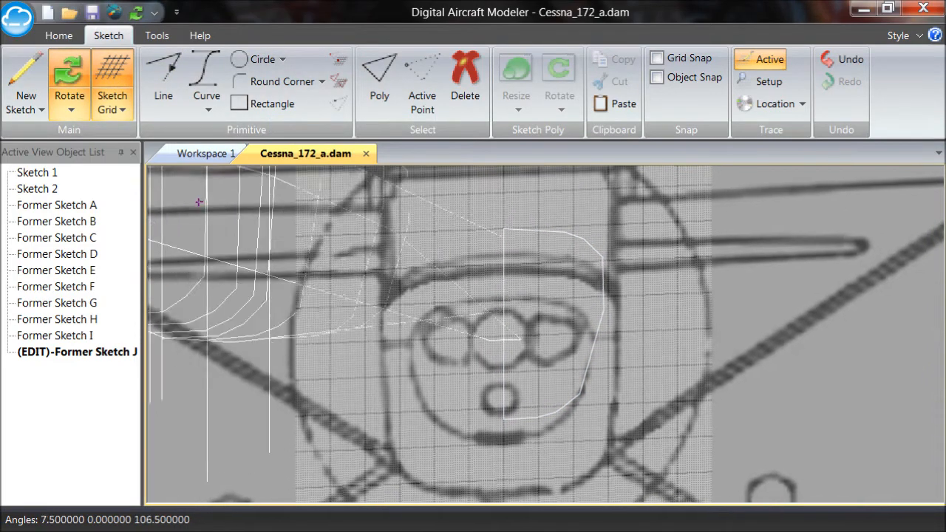
drag(199, 202, 229, 190)
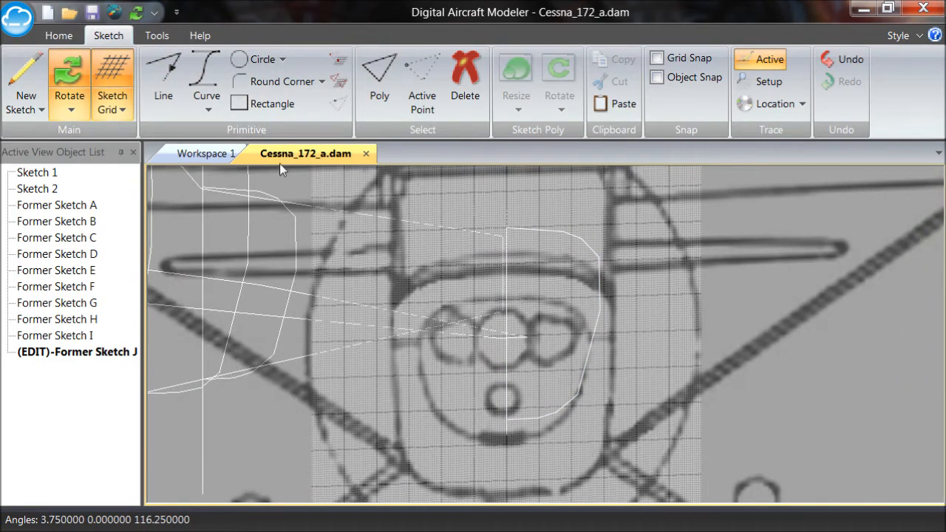
click(71, 82)
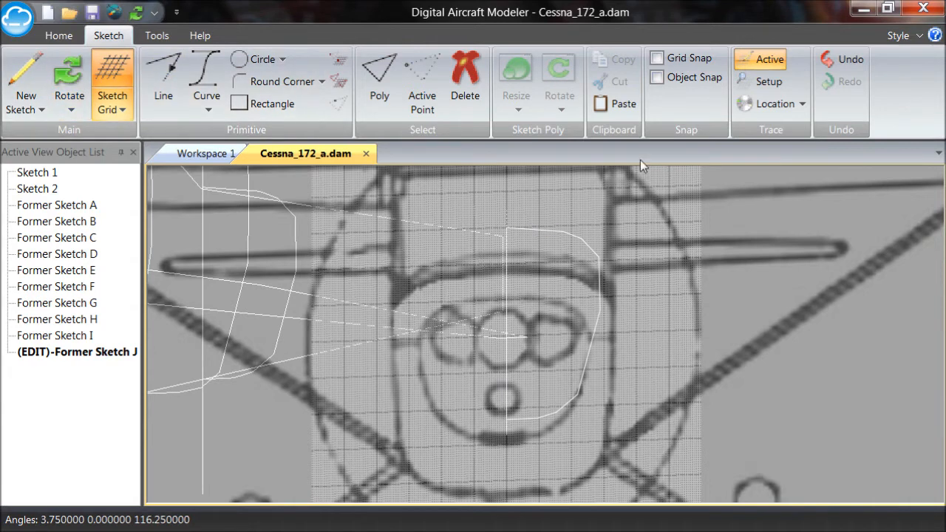
click(657, 58)
drag(509, 230, 521, 247)
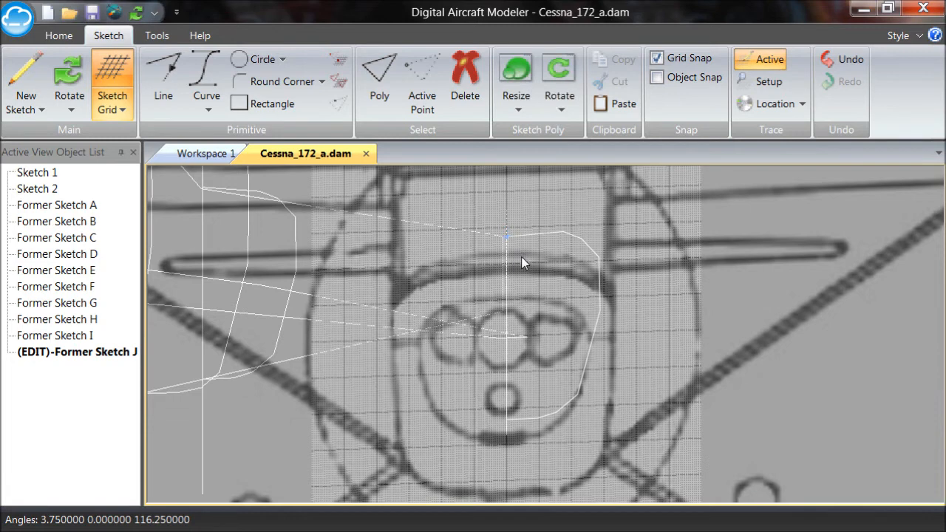
click(521, 257)
drag(510, 419, 531, 349)
click(532, 283)
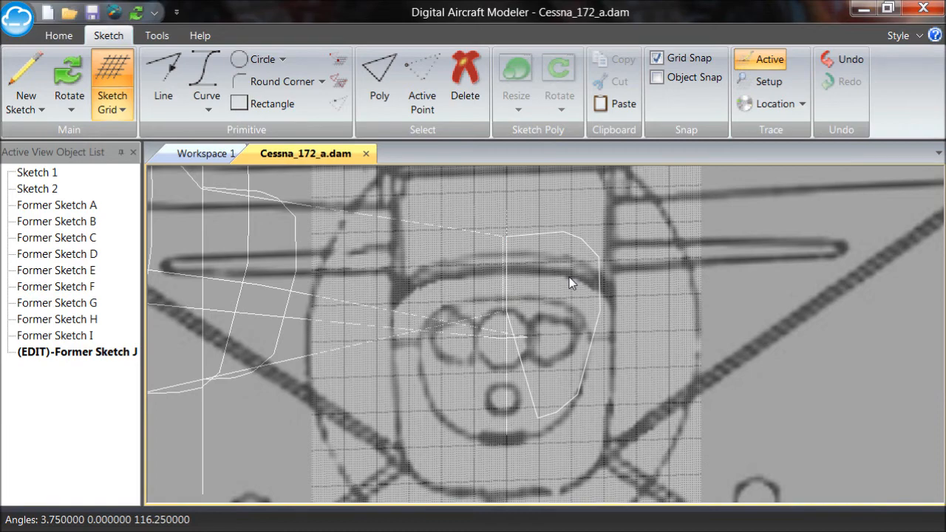
Disable grid snap, rotate towards the top view and move Former Sketch J's widest side point inward to the top-view fuselage outline
click(72, 98)
mouse_move(444, 259)
mouse_down()
mouse_move(427, 291)
mouse_move(345, 343)
mouse_move(371, 426)
mouse_move(379, 423)
mouse_move(366, 428)
mouse_up()
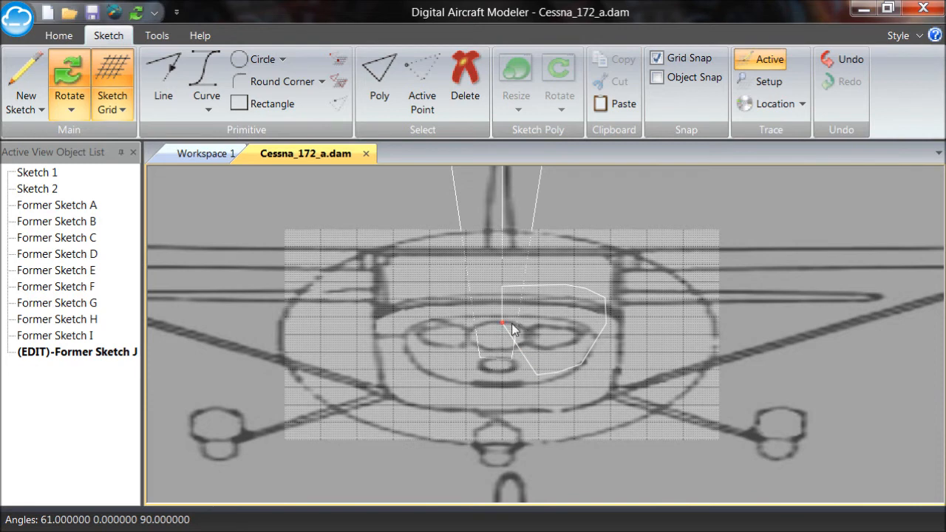
click(657, 58)
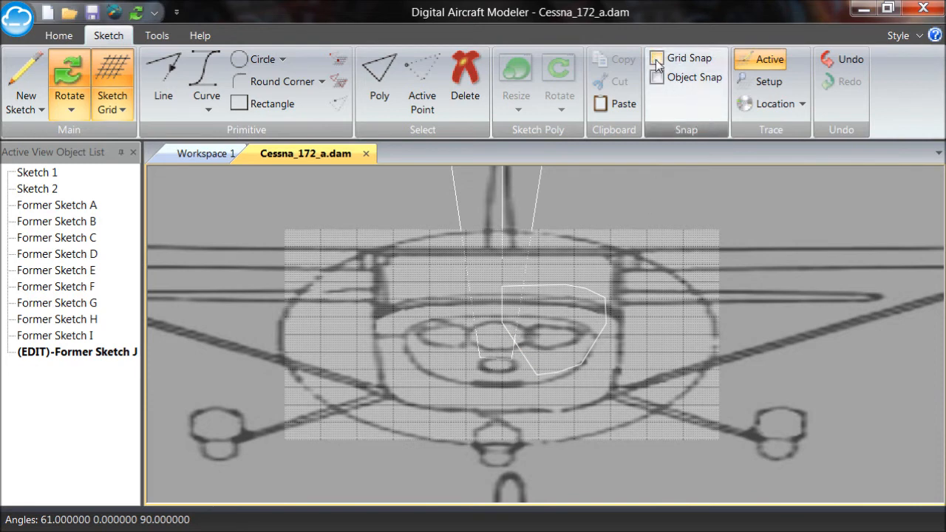
click(606, 323)
mouse_move(606, 324)
middle_down()
mouse_move(593, 328)
mouse_move(608, 323)
middle_up()
click(72, 76)
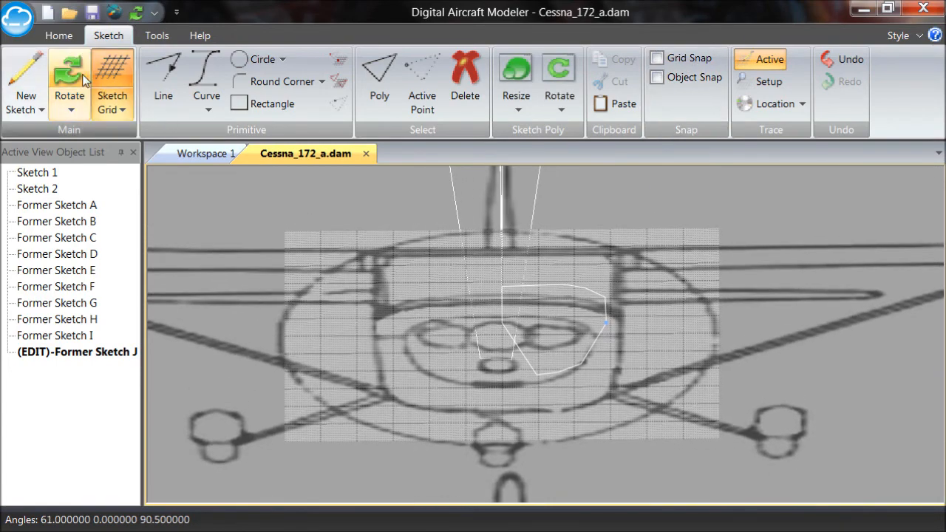
key(Left)
drag(647, 347, 567, 347)
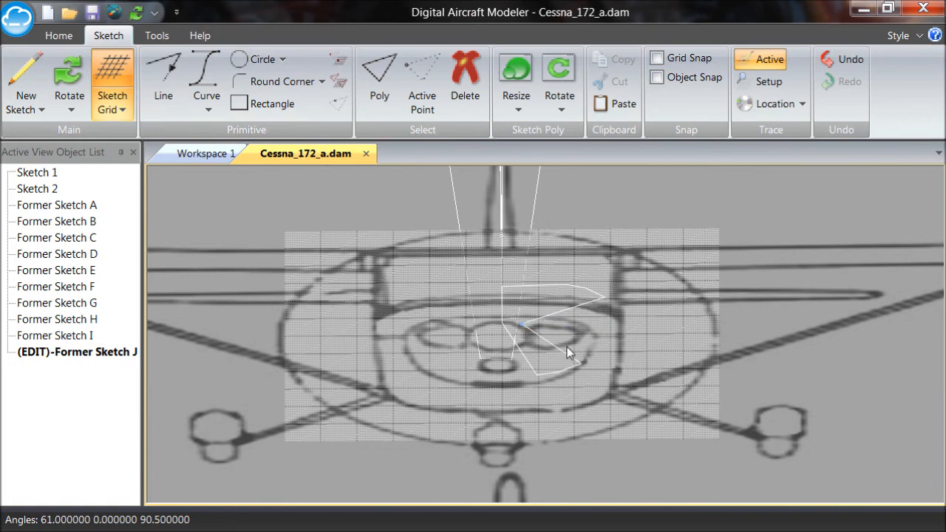
click(555, 354)
Return to the flat front view and raise Former Sketch J's widest side point, keeping its distance from the centreline
click(70, 110)
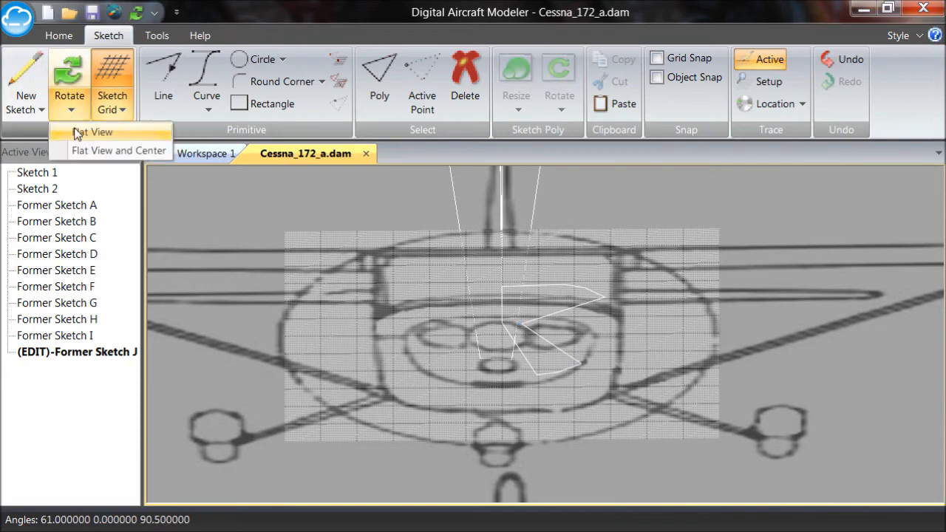
click(77, 132)
scroll(485, 269, up, 5)
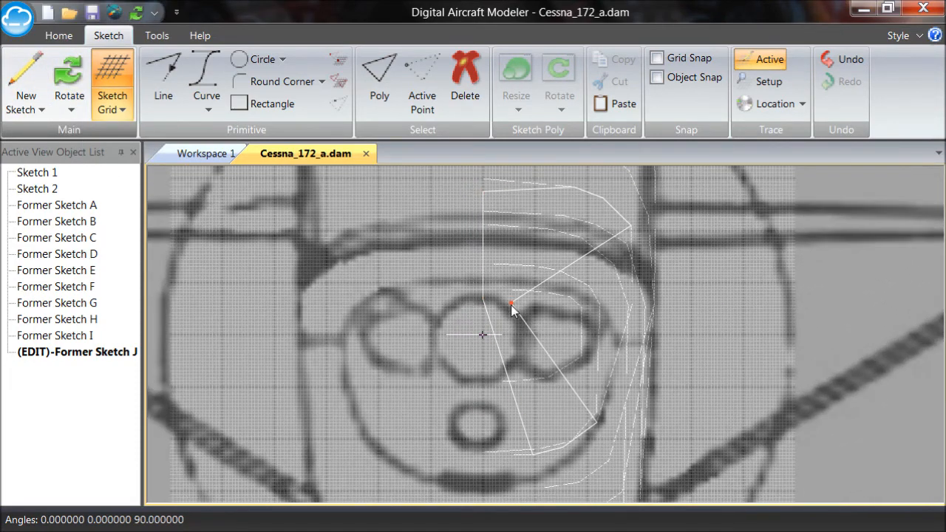
mouse_move(517, 306)
mouse_down()
mouse_move(536, 311)
mouse_move(540, 276)
mouse_up()
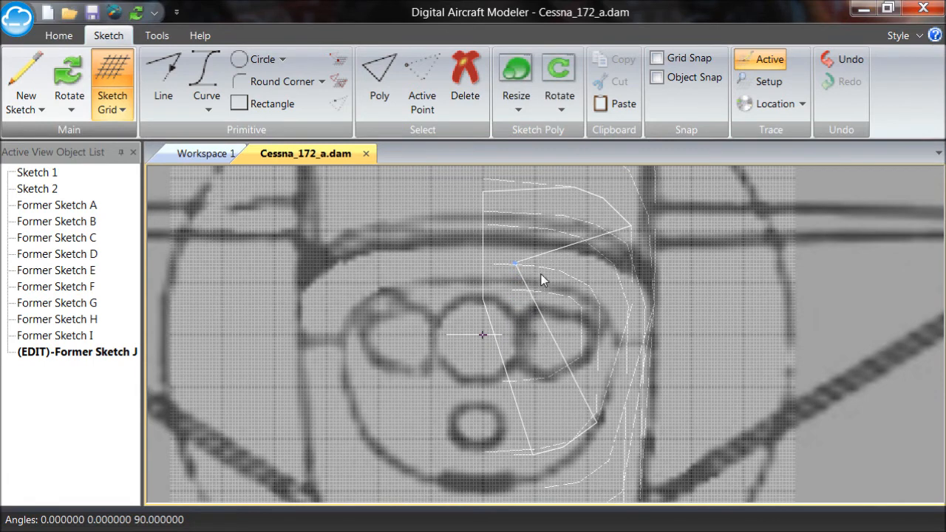
click(541, 274)
Move Former Sketch J's three lower corner points up and inward beside the raised lower centreline point to form a narrow bottom
click(599, 424)
drag(638, 445, 552, 315)
click(562, 446)
drag(600, 468, 542, 319)
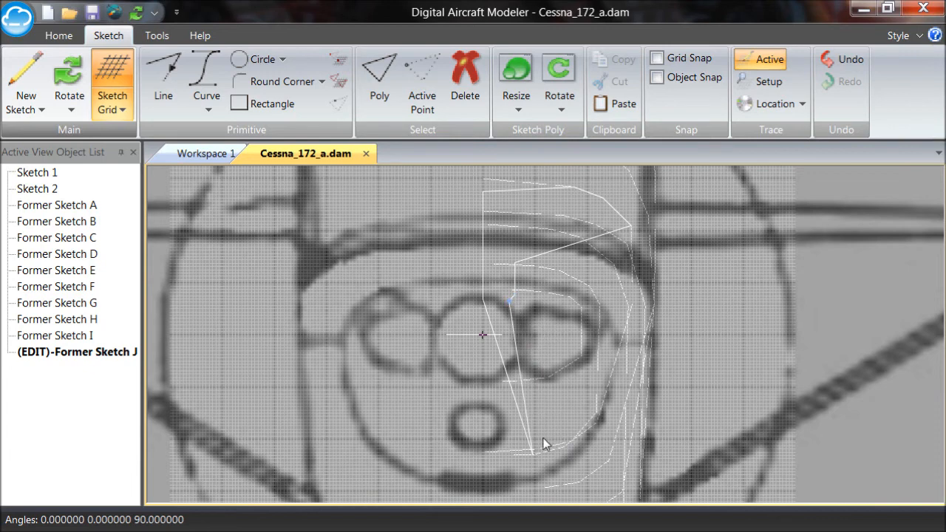
drag(534, 457, 521, 324)
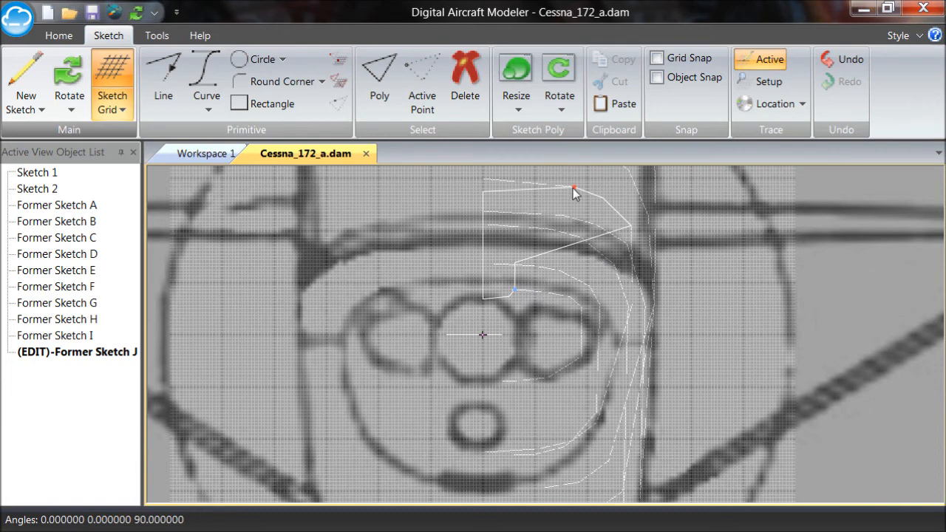
Move Former Sketch J's three upper side points inward into a narrow rounded shoulder beside the upper centreline point
drag(569, 204, 517, 213)
drag(596, 211, 506, 210)
drag(659, 241, 547, 249)
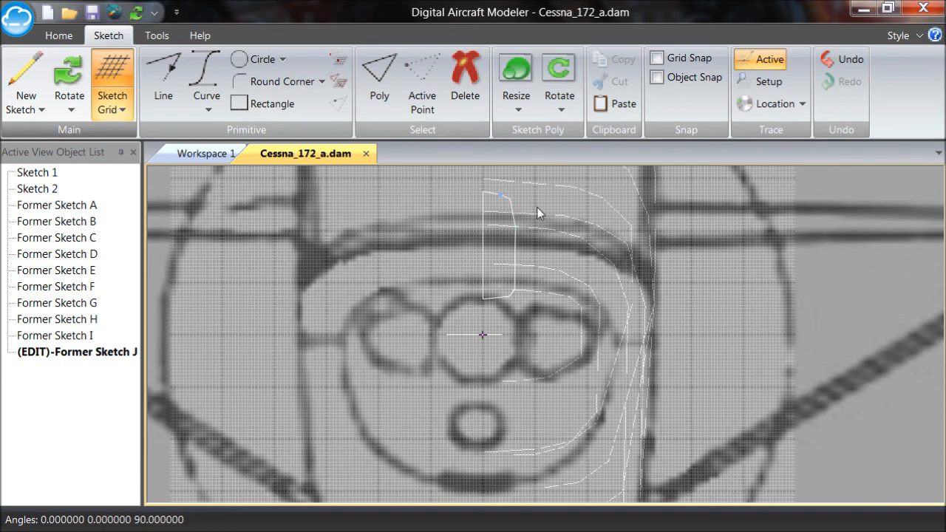
click(529, 228)
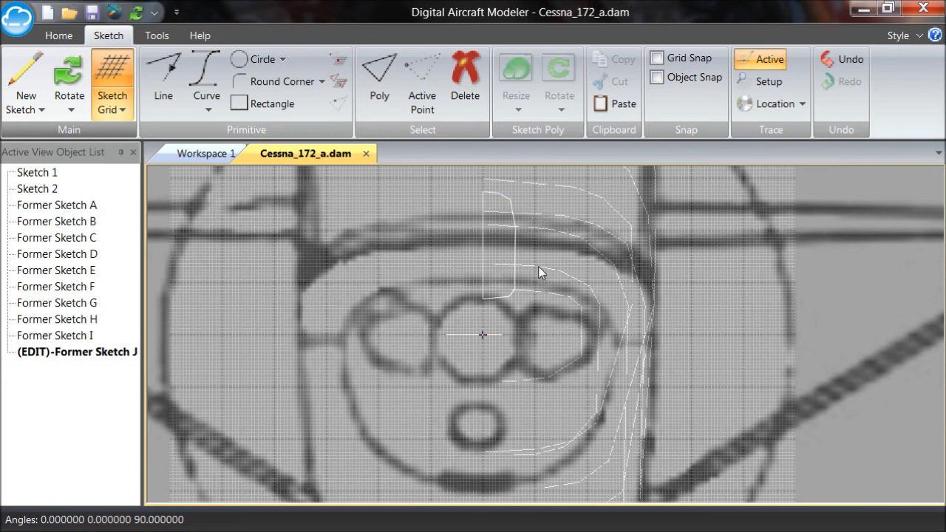
Refine Former Sketch J's lower corner by raising its side point slightly and nudging the adjacent bottom point inward
click(515, 288)
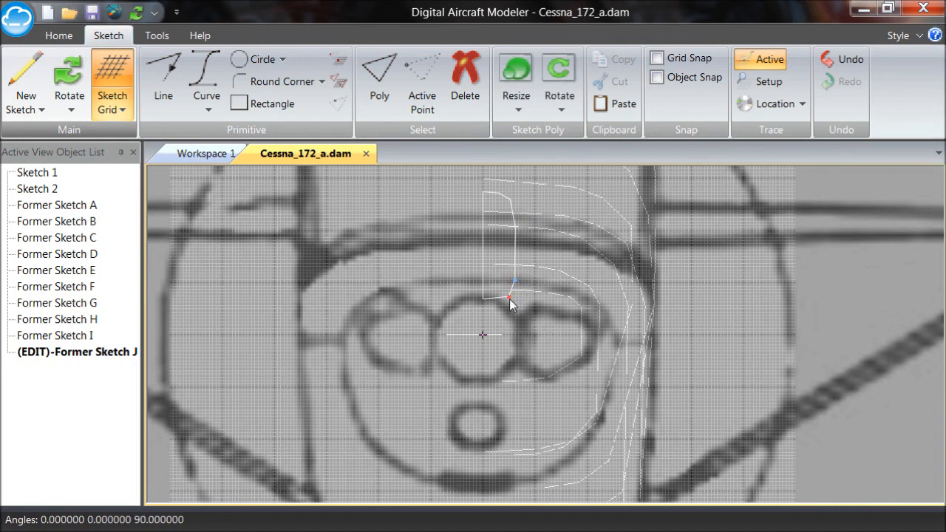
click(531, 314)
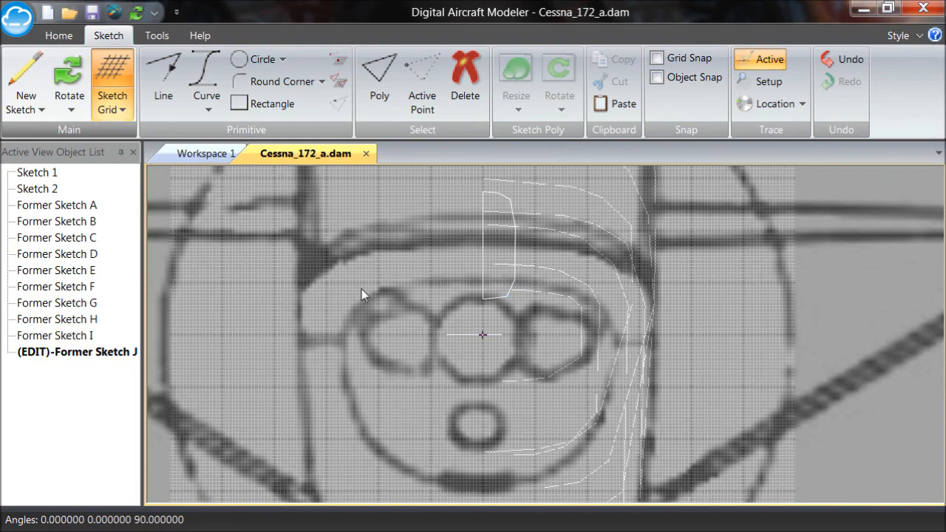
scroll(362, 289, down, 5)
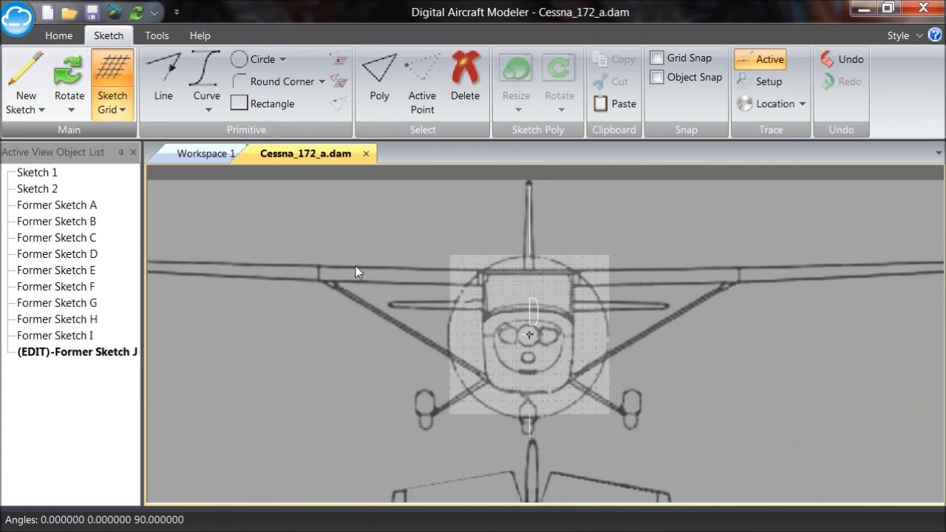